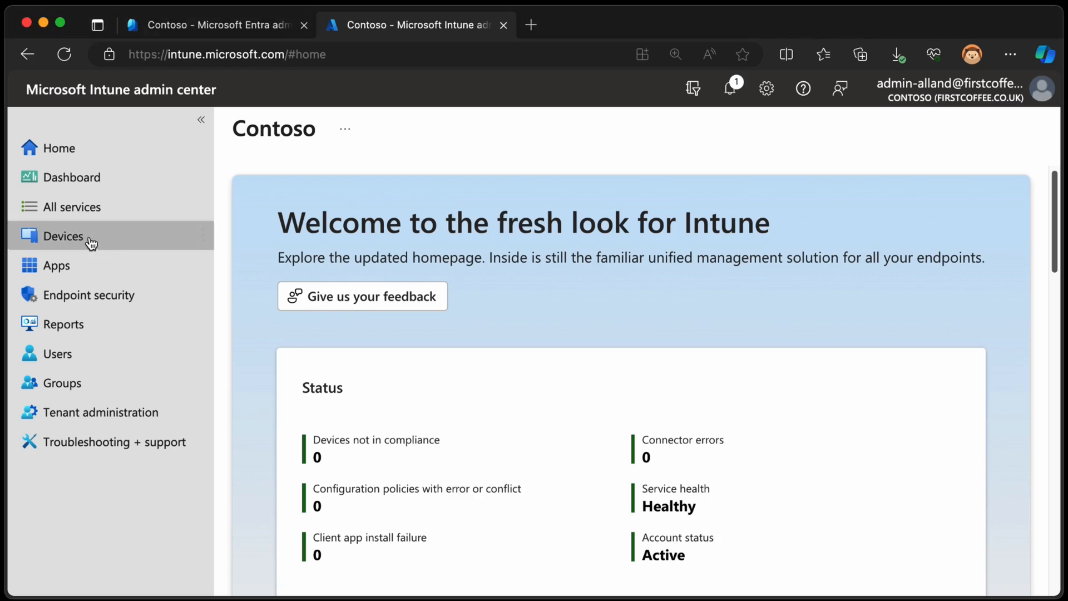
Start a new policy from Devices > Windows > Configuration profiles
{"action": "left_click", "coordinate": [91, 240]}
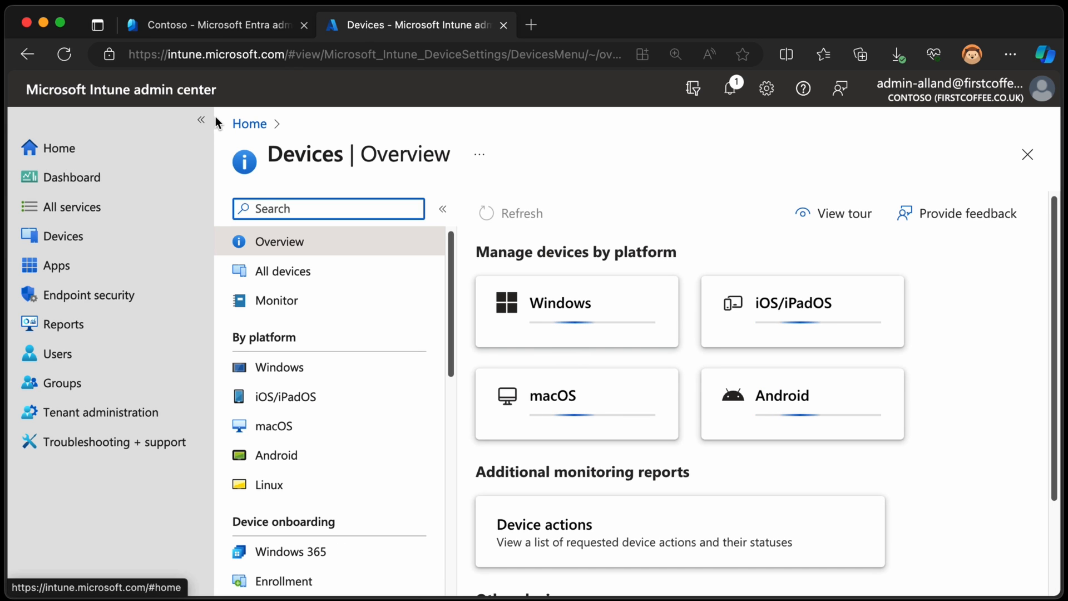
{"action": "left_click", "coordinate": [201, 119]}
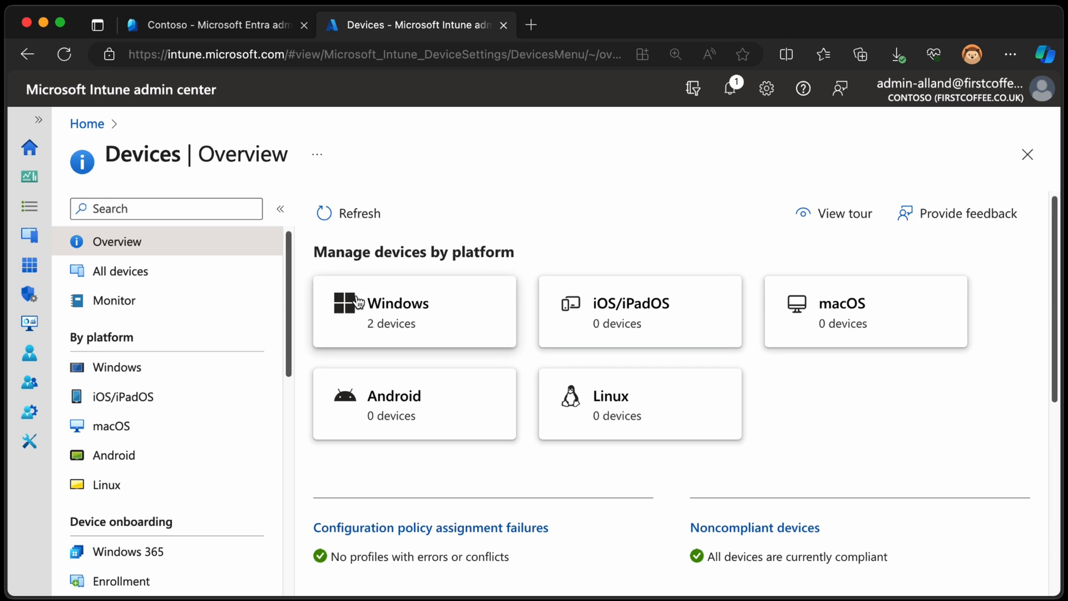
{"action": "left_click", "coordinate": [117, 366]}
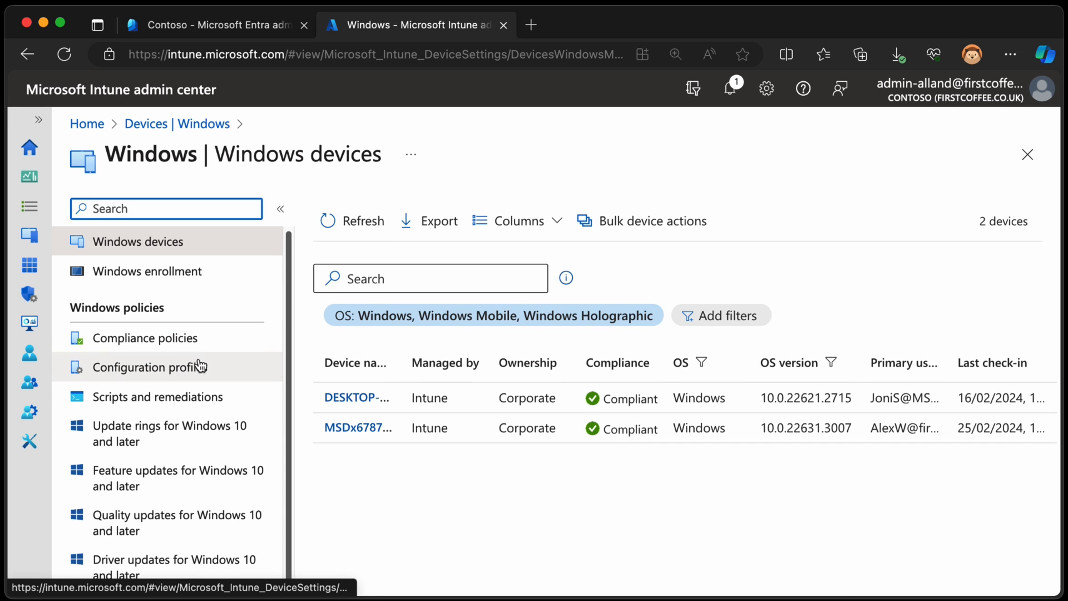
{"action": "left_click", "coordinate": [191, 367]}
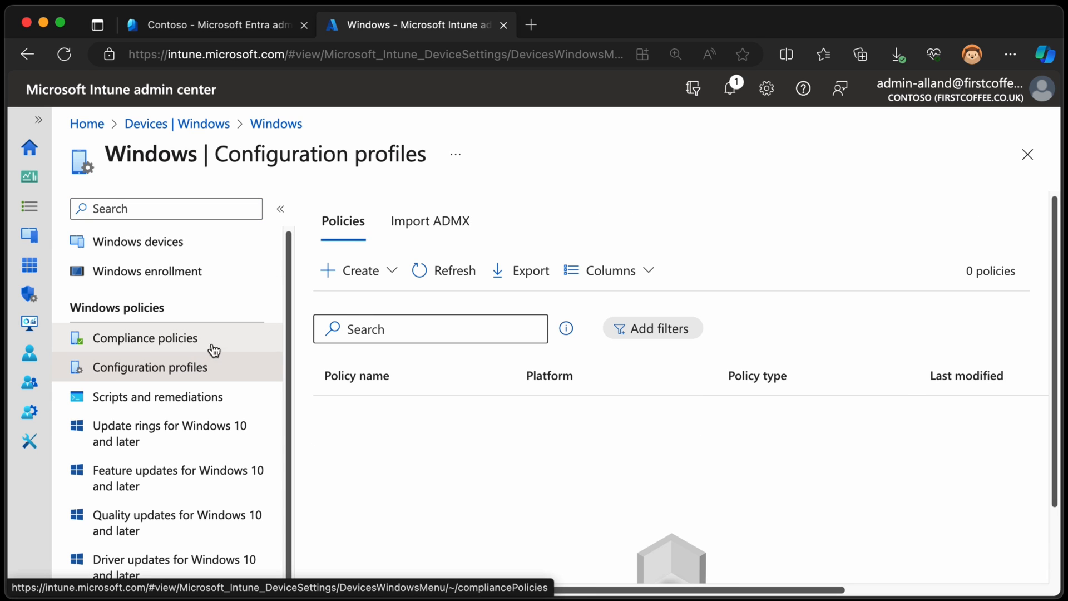
{"action": "left_click", "coordinate": [388, 270]}
{"action": "left_click", "coordinate": [402, 305]}
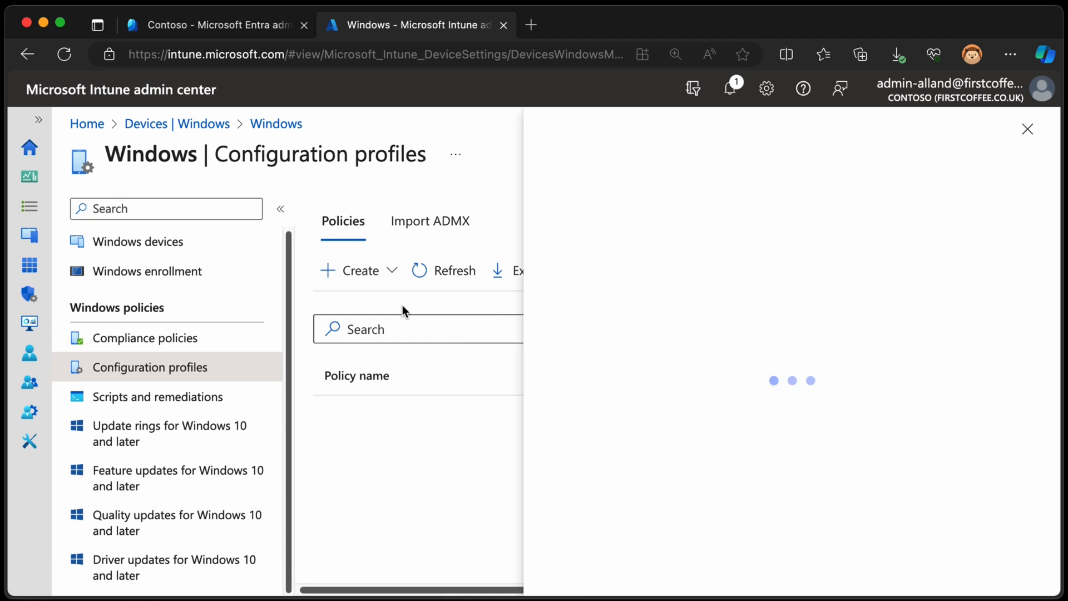
Choose Windows 10 and later, Templates profile type, and the Administrative templates template
{"action": "left_click", "coordinate": [890, 218]}
{"action": "left_click", "coordinate": [845, 243]}
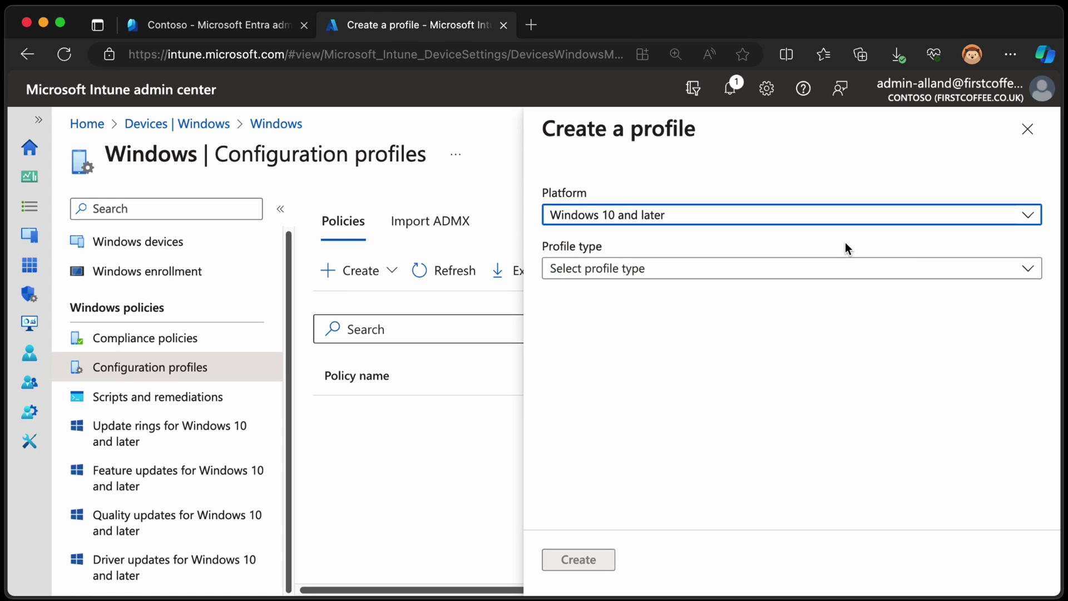
{"action": "left_click", "coordinate": [954, 272]}
{"action": "left_click", "coordinate": [897, 319]}
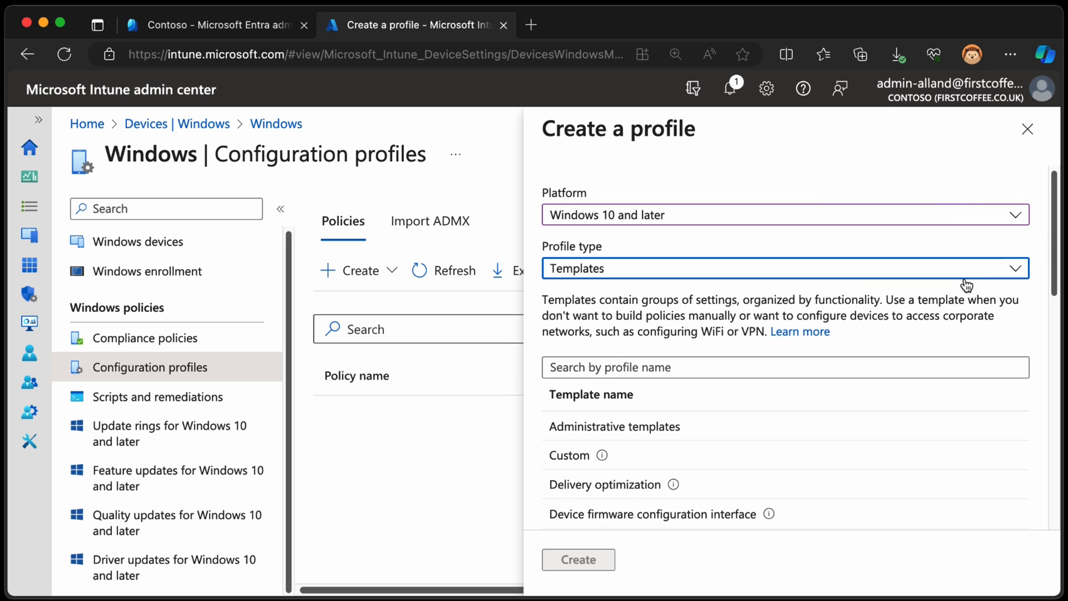
{"action": "left_click_drag", "start_coordinate": [1053, 263], "coordinate": [1053, 322]}
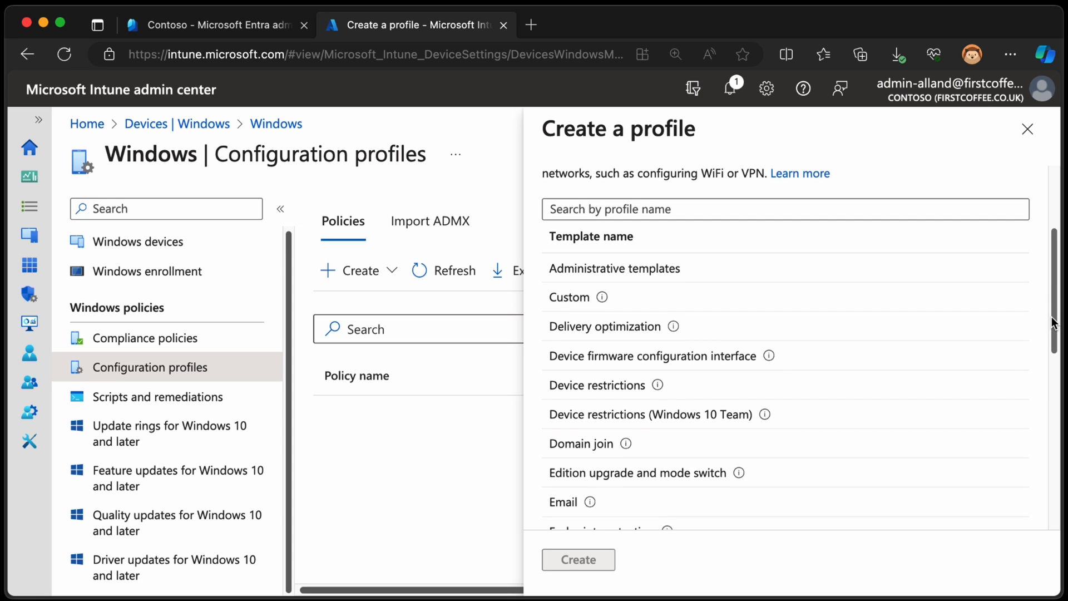
{"action": "left_click_drag", "start_coordinate": [1053, 322], "coordinate": [1053, 275]}
{"action": "left_click", "coordinate": [804, 300]}
{"action": "type", "text": "lock"}
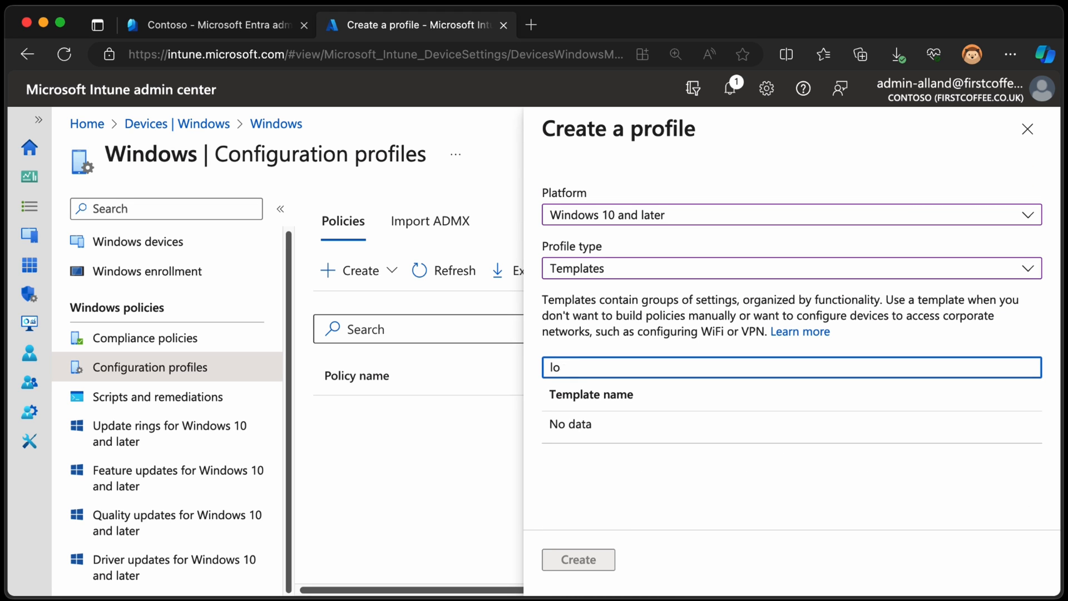
{"action": "key", "text": "BackSpace"}
{"action": "key", "text": "BackSpace"}
{"action": "key", "text": "BackSpace"}
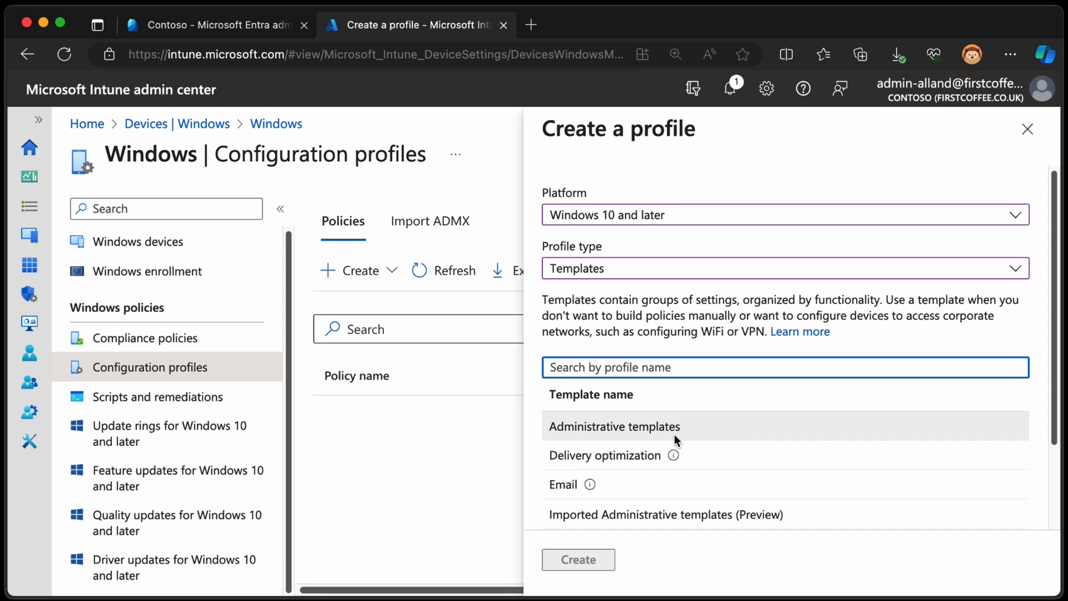
{"action": "scroll", "coordinate": [1050, 364], "scroll_direction": "down", "scroll_amount": 1}
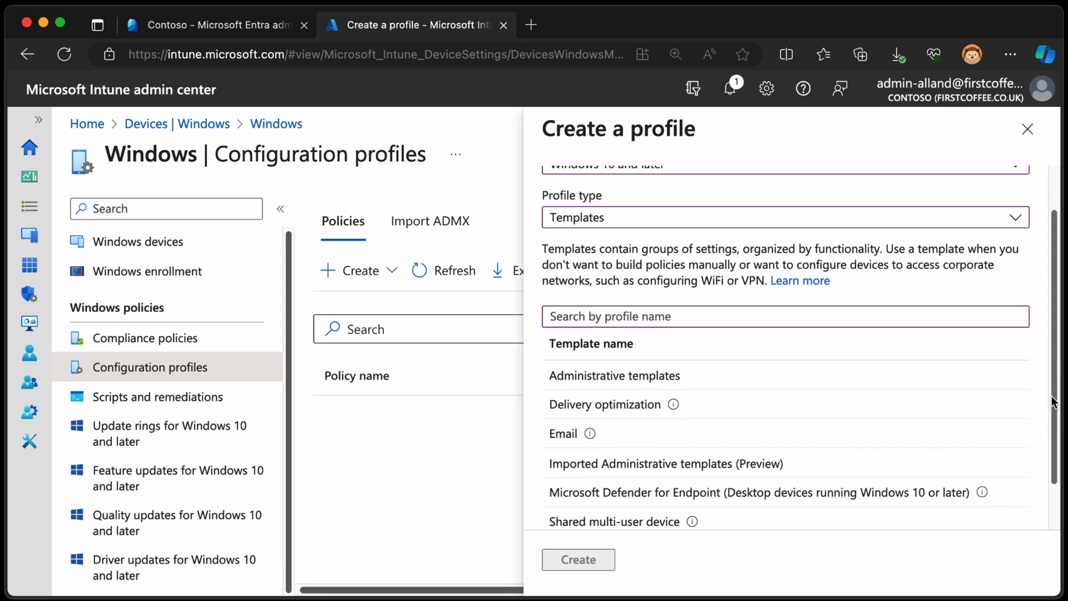
{"action": "left_click", "coordinate": [584, 375]}
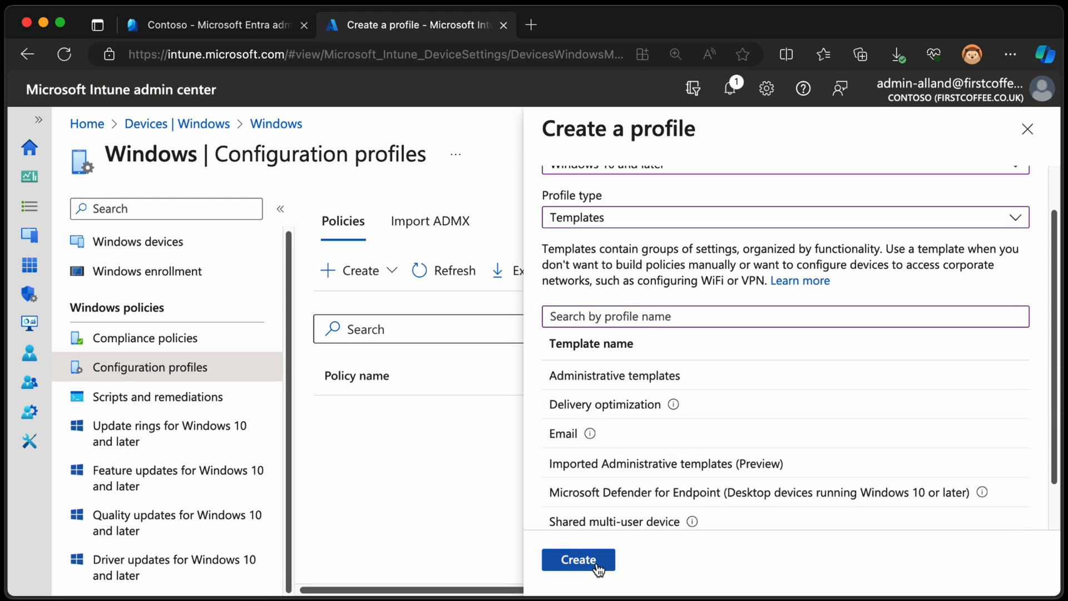
Create the profile, name it 'LockScreen Background v1' and continue to Configuration settings
{"action": "left_click", "coordinate": [578, 559]}
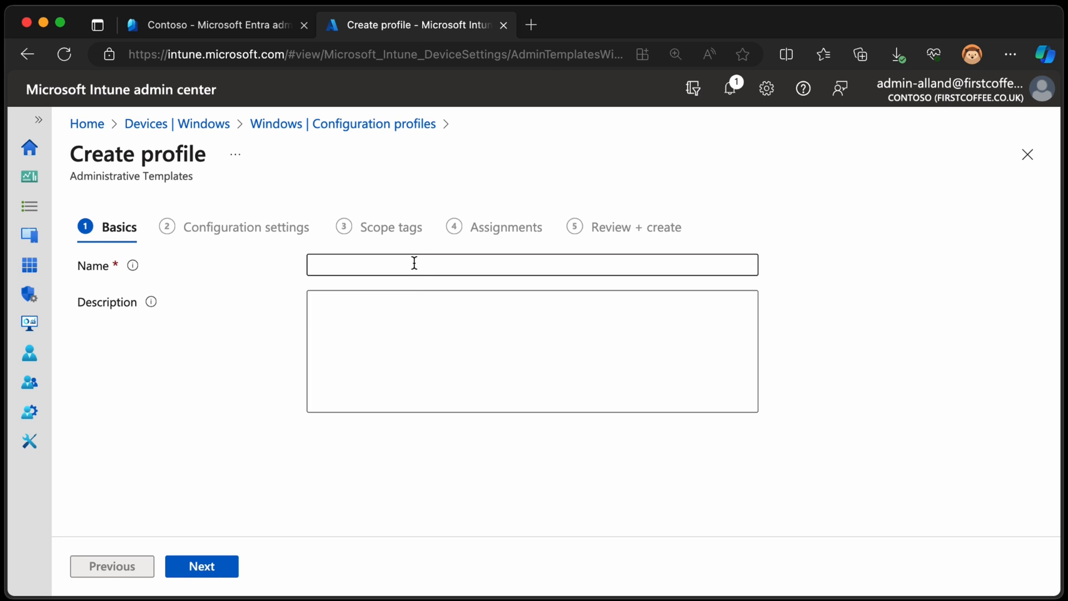
{"action": "left_click", "coordinate": [413, 265]}
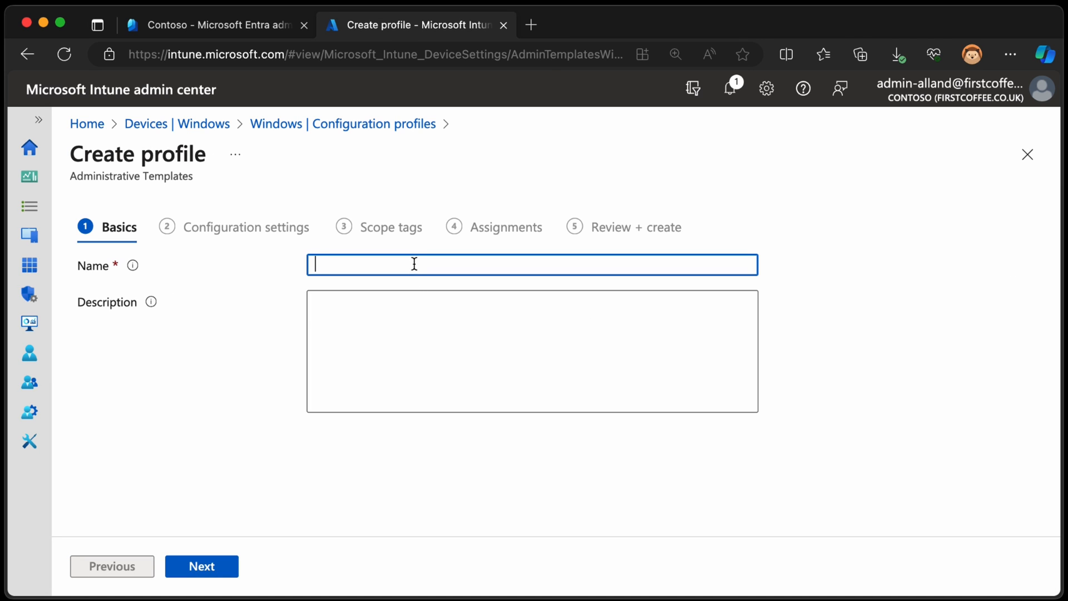
{"action": "type", "text": "LockSCr"}
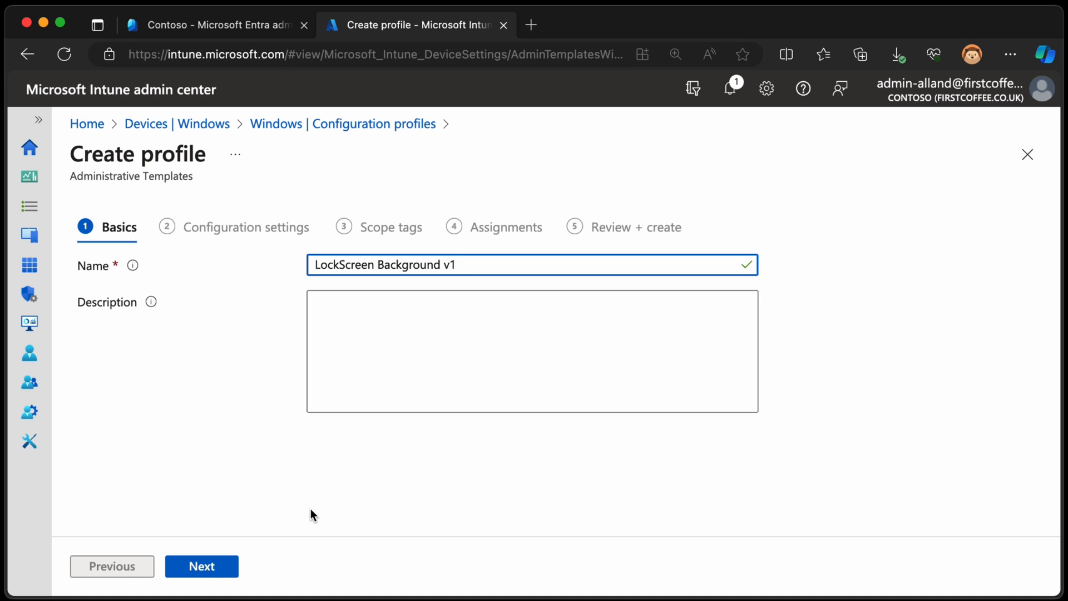
{"action": "left_click", "coordinate": [217, 566]}
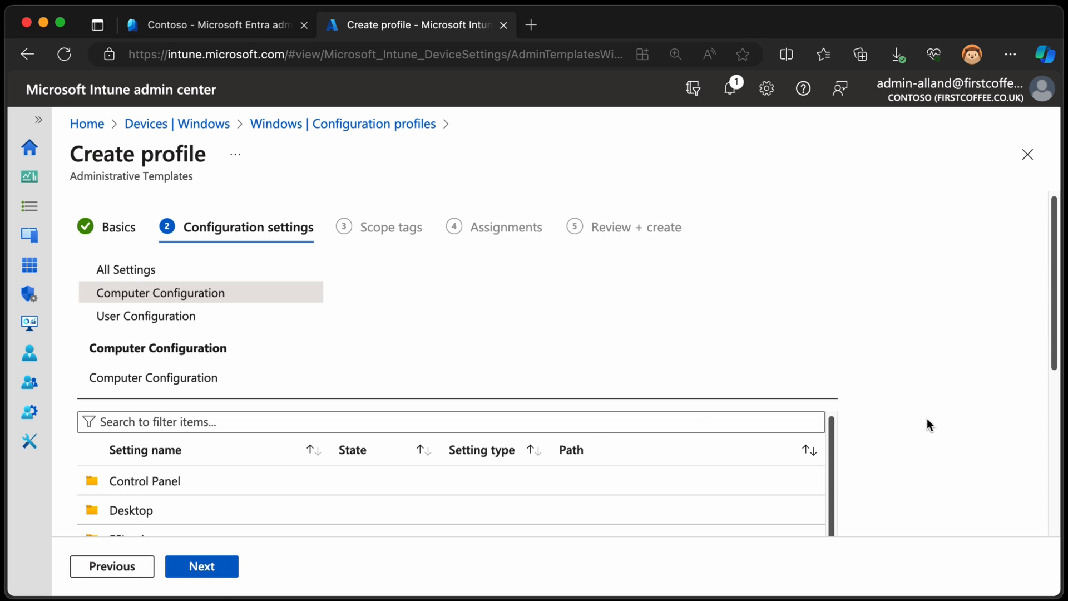
{"action": "scroll", "coordinate": [931, 423], "scroll_direction": "down", "scroll_amount": 3}
{"action": "scroll", "coordinate": [888, 418], "scroll_direction": "up", "scroll_amount": 2}
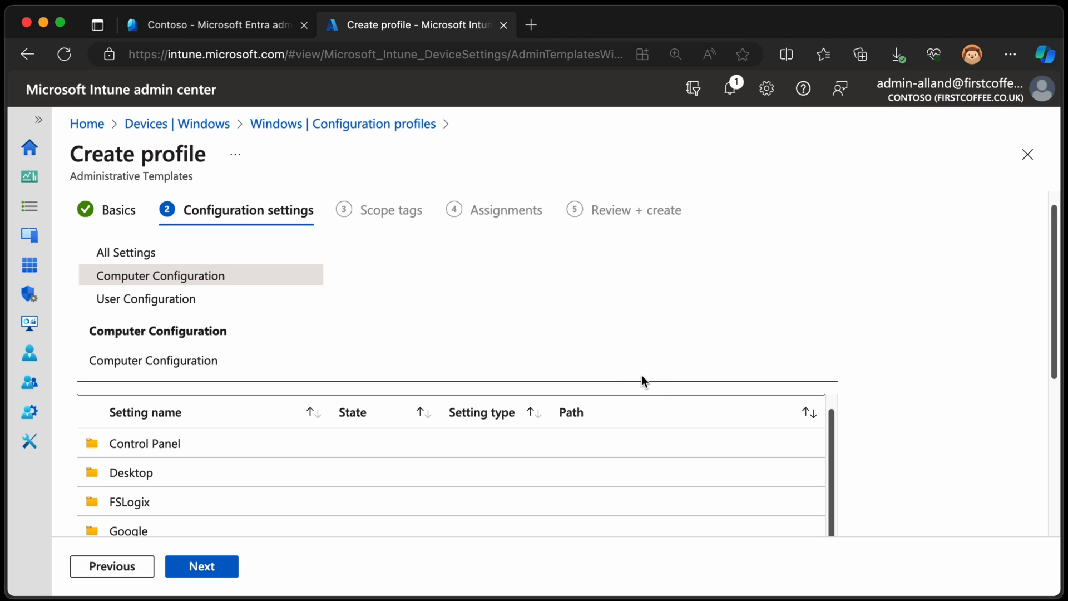
{"action": "scroll", "coordinate": [941, 400], "scroll_direction": "down", "scroll_amount": 2}
{"action": "scroll", "coordinate": [879, 409], "scroll_direction": "down", "scroll_amount": 2}
{"action": "mouse_move", "coordinate": [831, 342]}
{"action": "left_mouse_down"}
{"action": "mouse_move", "coordinate": [827, 498]}
{"action": "mouse_move", "coordinate": [833, 311]}
{"action": "left_mouse_up"}
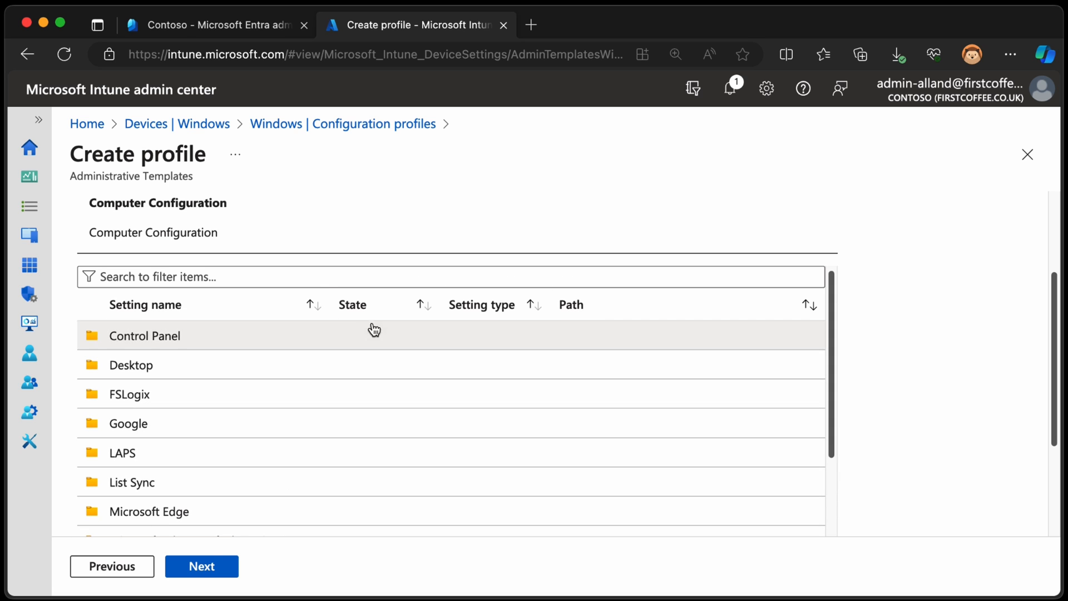
Filter the settings by 'screen' and view the 'Do not display the lock screen' setting
{"action": "left_click", "coordinate": [326, 279]}
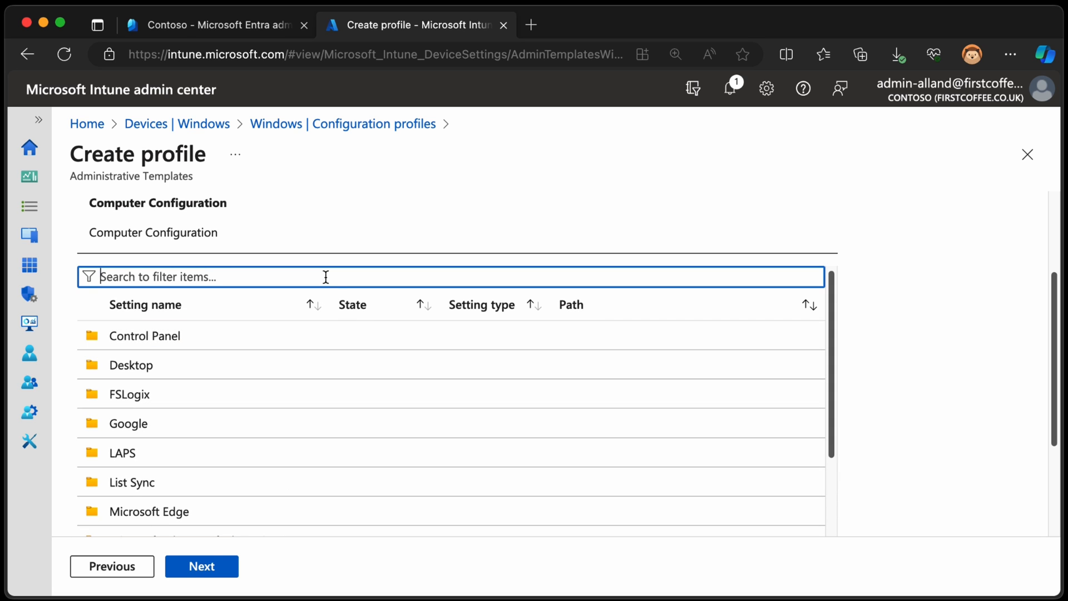
{"action": "type", "text": "lockscreen"}
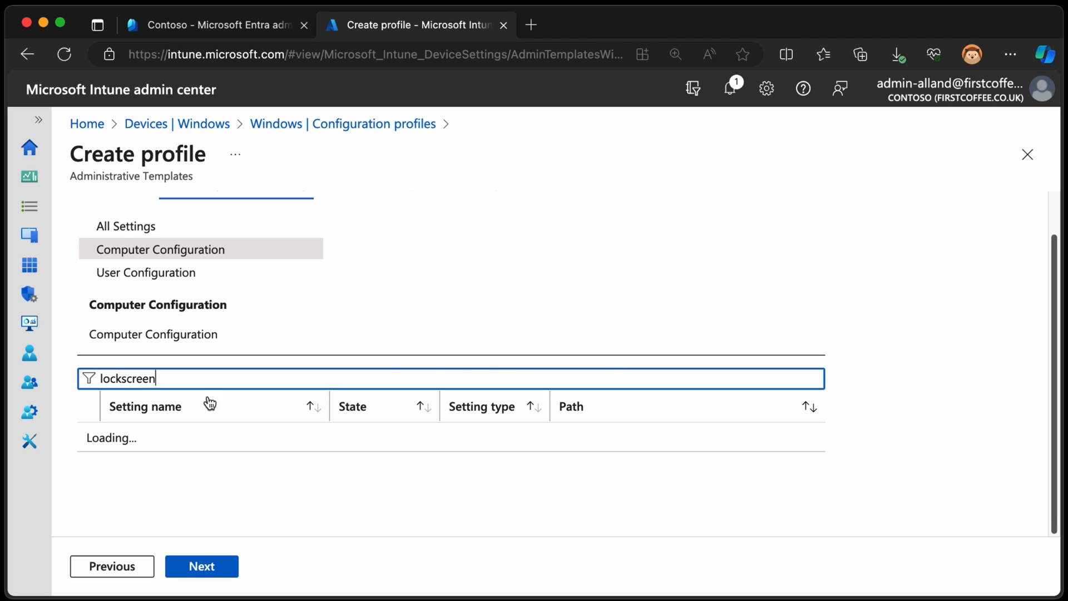
{"action": "left_click_drag", "start_coordinate": [126, 378], "coordinate": [203, 377]}
{"action": "key", "text": "BackSpace"}
{"action": "key", "text": "BackSpace"}
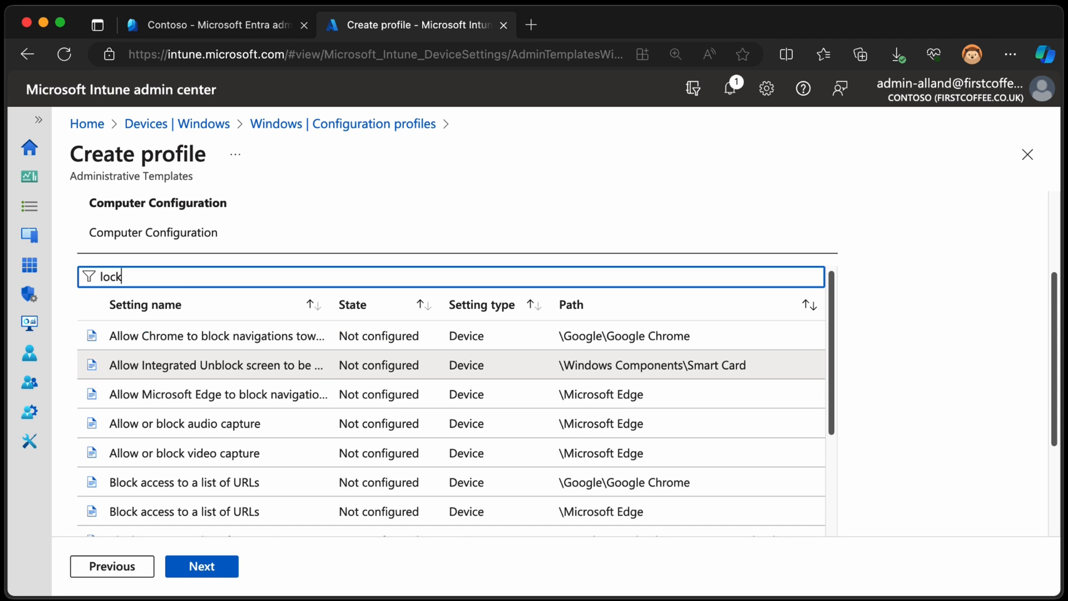
{"action": "mouse_move", "coordinate": [834, 311]}
{"action": "left_mouse_down"}
{"action": "mouse_move", "coordinate": [828, 476]}
{"action": "mouse_move", "coordinate": [917, 413]}
{"action": "left_mouse_up"}
{"action": "scroll", "coordinate": [917, 412], "scroll_direction": "down", "scroll_amount": 3}
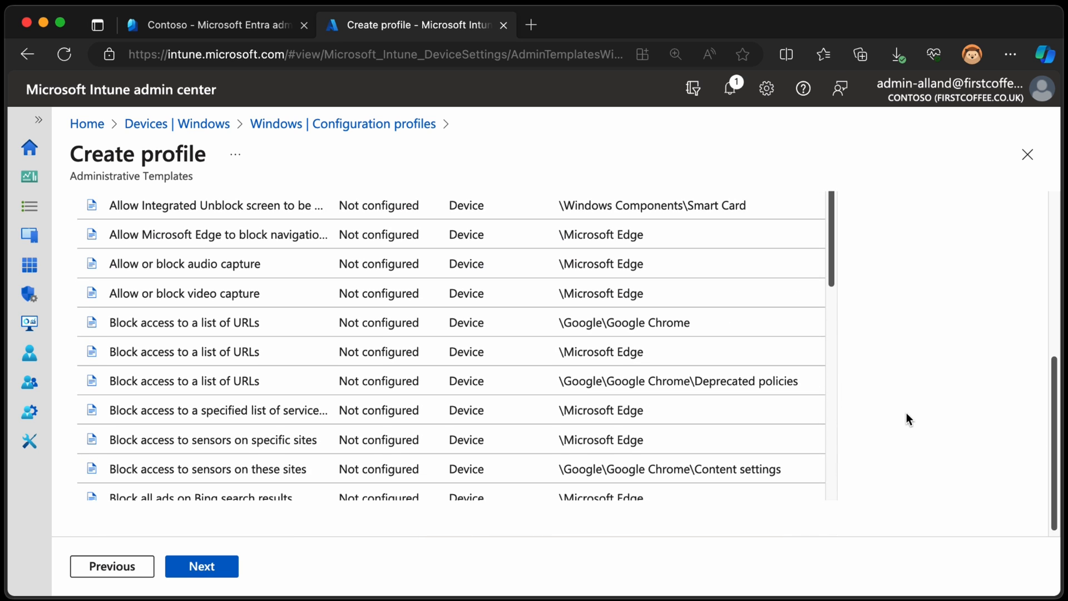
{"action": "scroll", "coordinate": [905, 412], "scroll_direction": "down", "scroll_amount": 2}
{"action": "mouse_move", "coordinate": [828, 242]}
{"action": "left_mouse_down"}
{"action": "mouse_move", "coordinate": [830, 482]}
{"action": "mouse_move", "coordinate": [831, 144]}
{"action": "left_mouse_up"}
{"action": "scroll", "coordinate": [867, 333], "scroll_direction": "up", "scroll_amount": 5}
{"action": "scroll", "coordinate": [243, 363], "scroll_direction": "down", "scroll_amount": 1}
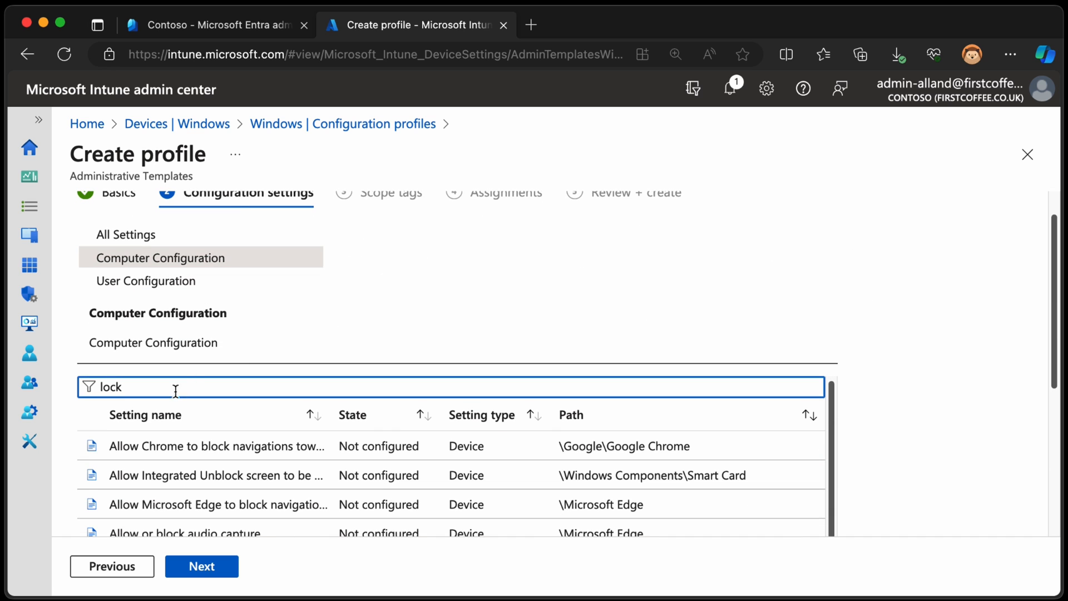
{"action": "double_click", "coordinate": [155, 387]}
{"action": "type", "text": "screen"}
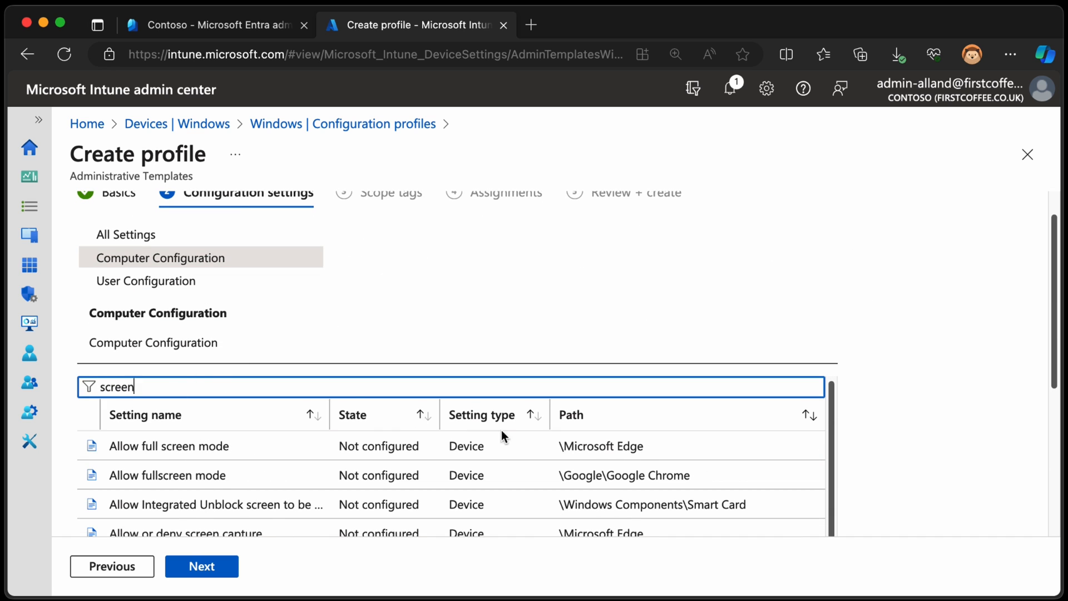
{"action": "scroll", "coordinate": [768, 467], "scroll_direction": "down", "scroll_amount": 2}
{"action": "scroll", "coordinate": [785, 473], "scroll_direction": "down", "scroll_amount": 3}
{"action": "scroll", "coordinate": [800, 474], "scroll_direction": "down", "scroll_amount": 1}
{"action": "scroll", "coordinate": [813, 475], "scroll_direction": "down", "scroll_amount": 2}
{"action": "scroll", "coordinate": [846, 444], "scroll_direction": "down", "scroll_amount": 2}
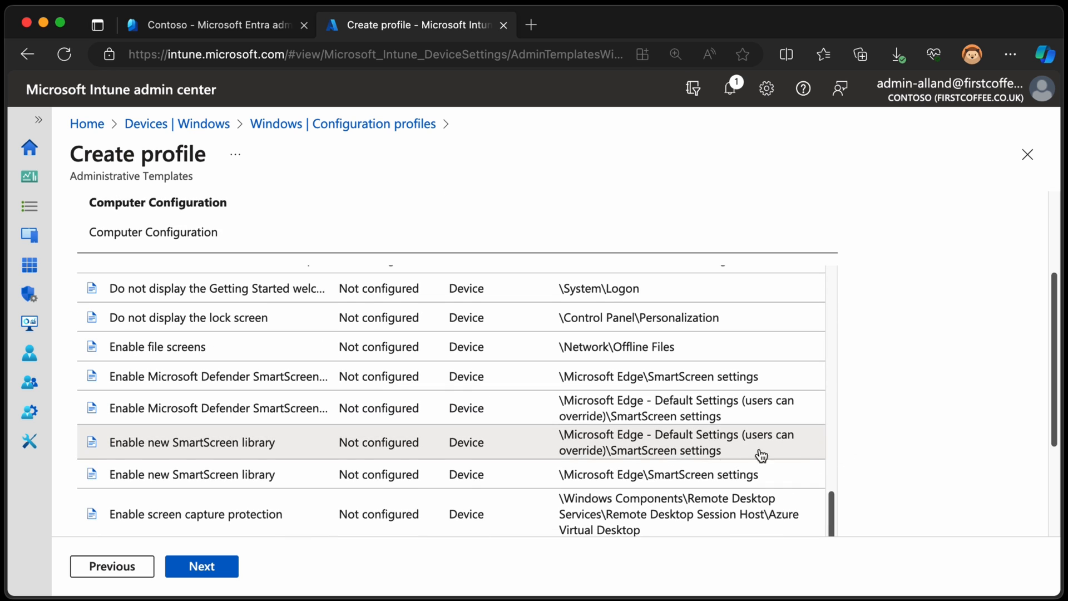
{"action": "scroll", "coordinate": [750, 451], "scroll_direction": "down", "scroll_amount": 2}
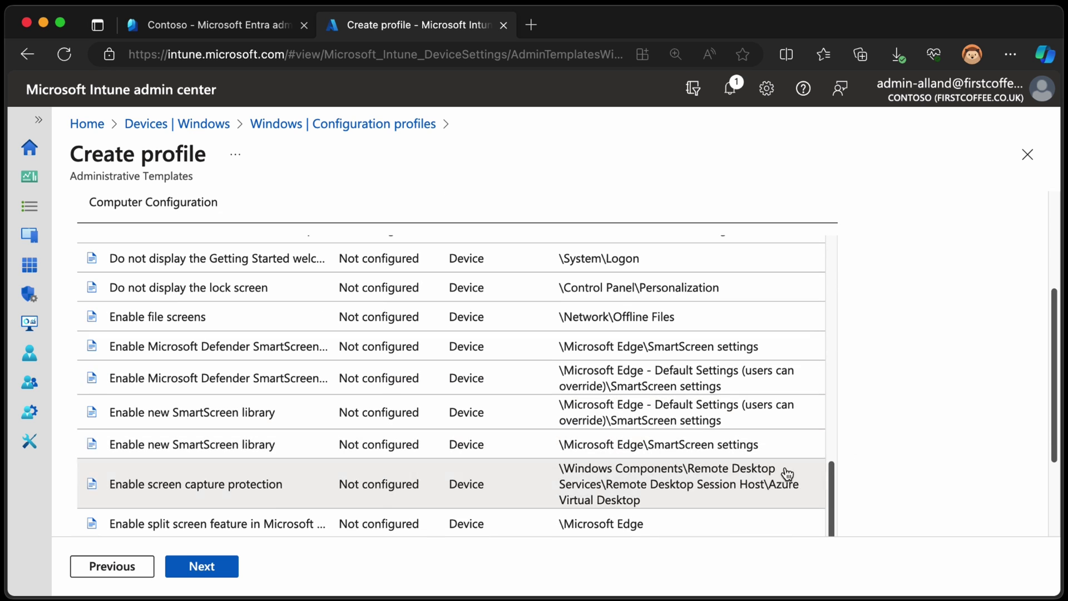
{"action": "left_click", "coordinate": [187, 291]}
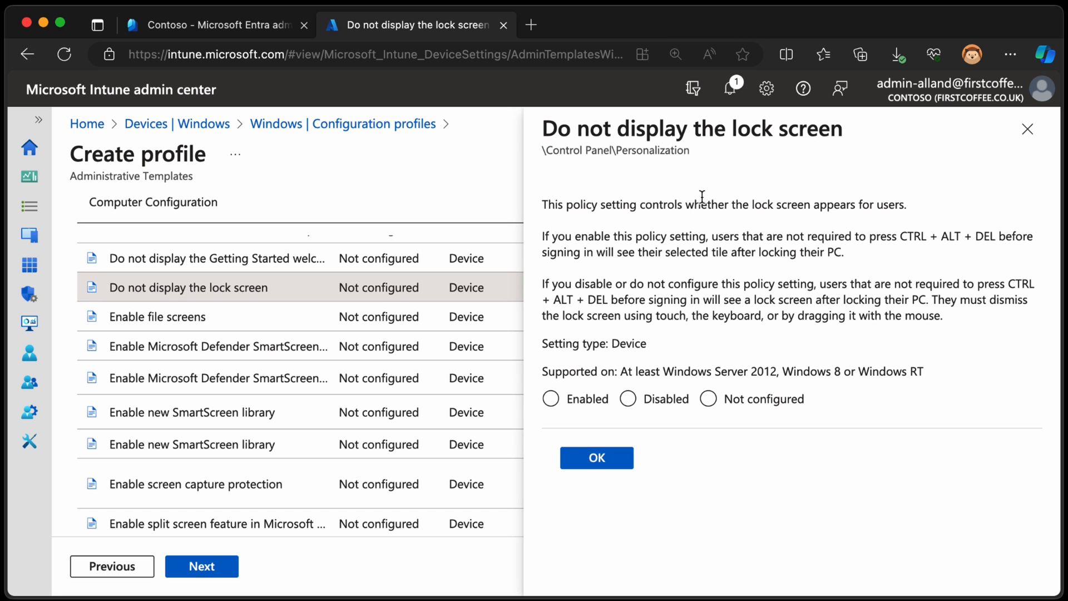
Close the setting details and clear the 'screen' filter to show the folders again
{"action": "left_click", "coordinate": [1026, 129]}
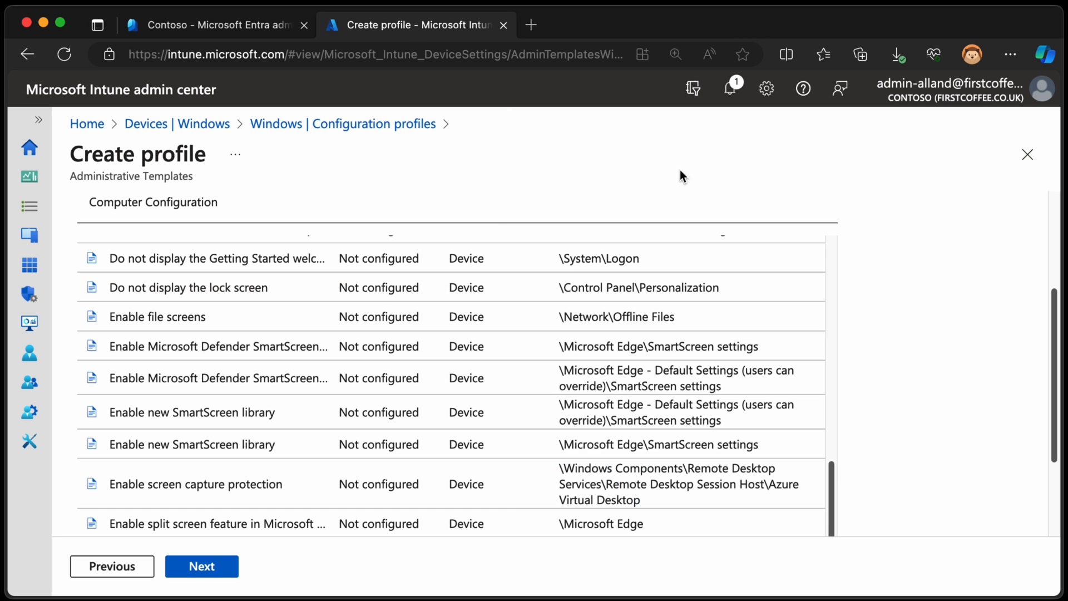
{"action": "scroll", "coordinate": [467, 367], "scroll_direction": "up", "scroll_amount": 5}
{"action": "scroll", "coordinate": [447, 386], "scroll_direction": "up", "scroll_amount": 5}
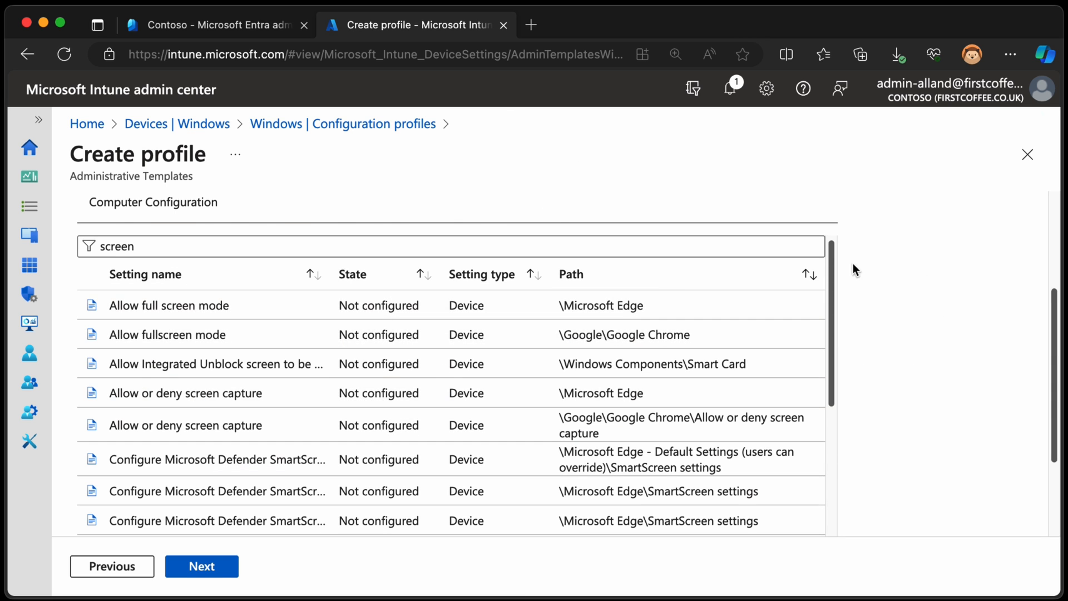
{"action": "scroll", "coordinate": [846, 276], "scroll_direction": "up", "scroll_amount": 5}
{"action": "left_click", "coordinate": [173, 421]}
{"action": "double_click", "coordinate": [117, 421]}
{"action": "key", "text": "BackSpace"}
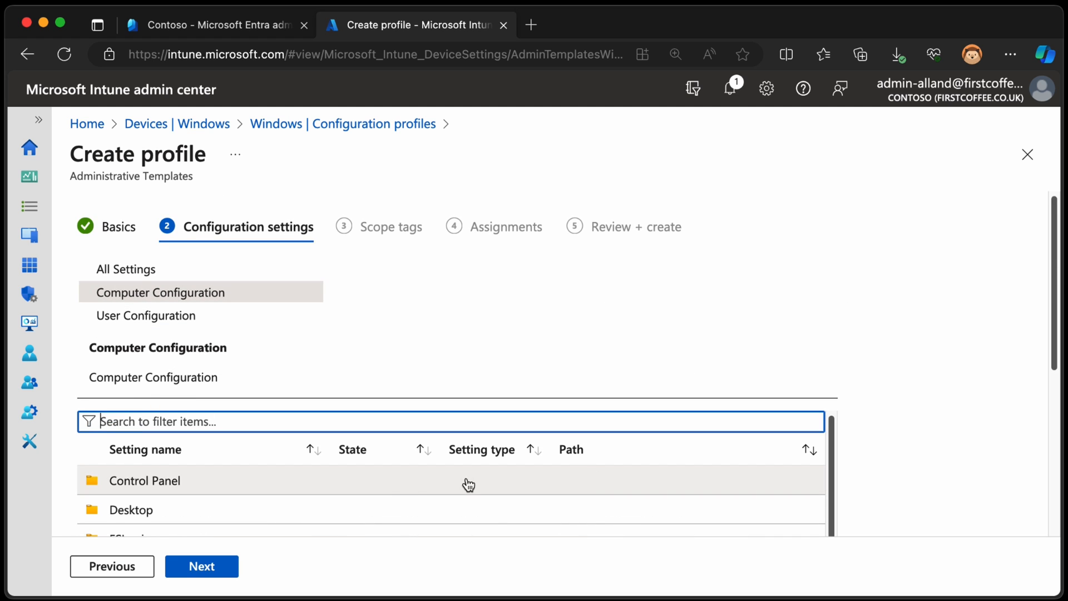
Open Control Panel > Personalization and the 'Force a specific default lock screen and logon image' setting
{"action": "left_click", "coordinate": [410, 487]}
{"action": "left_click", "coordinate": [246, 509]}
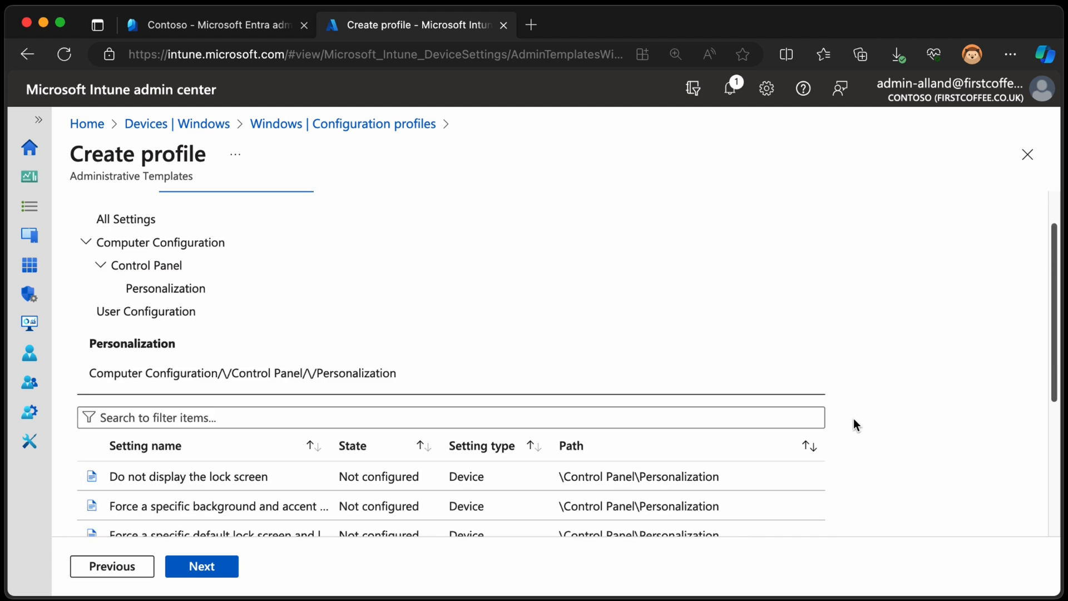
{"action": "scroll", "coordinate": [859, 425], "scroll_direction": "down", "scroll_amount": 2}
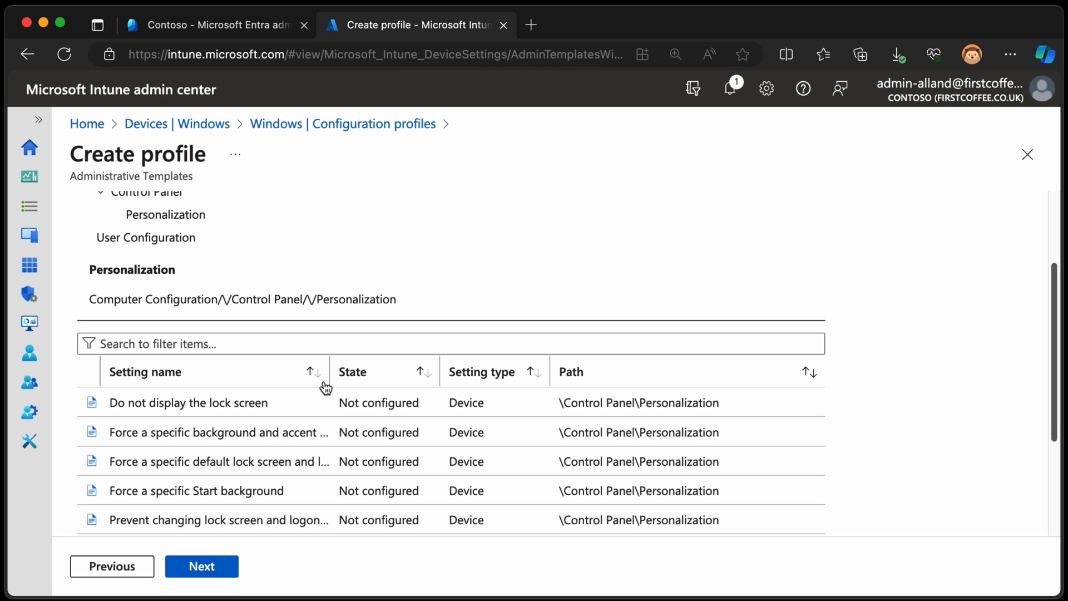
{"action": "double_click", "coordinate": [421, 371]}
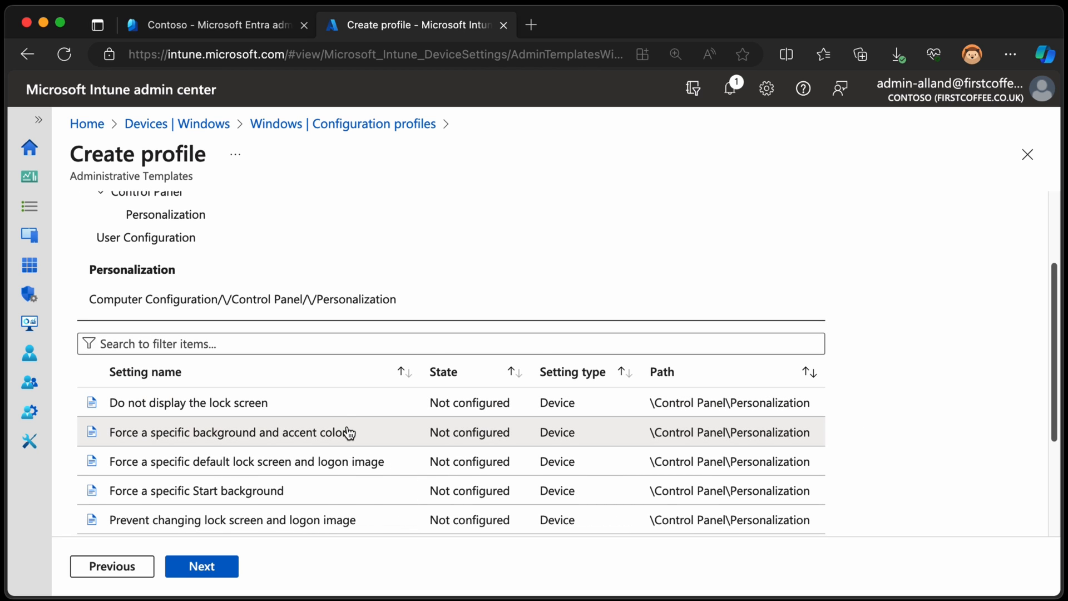
{"action": "left_click", "coordinate": [308, 467]}
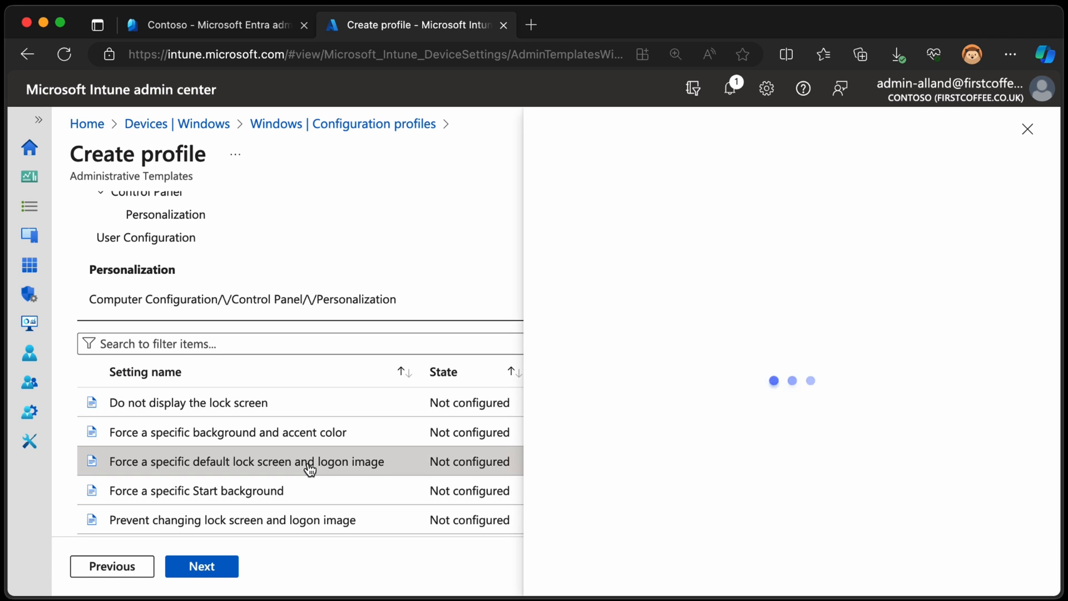
{"action": "scroll", "coordinate": [964, 444], "scroll_direction": "down", "scroll_amount": 3}
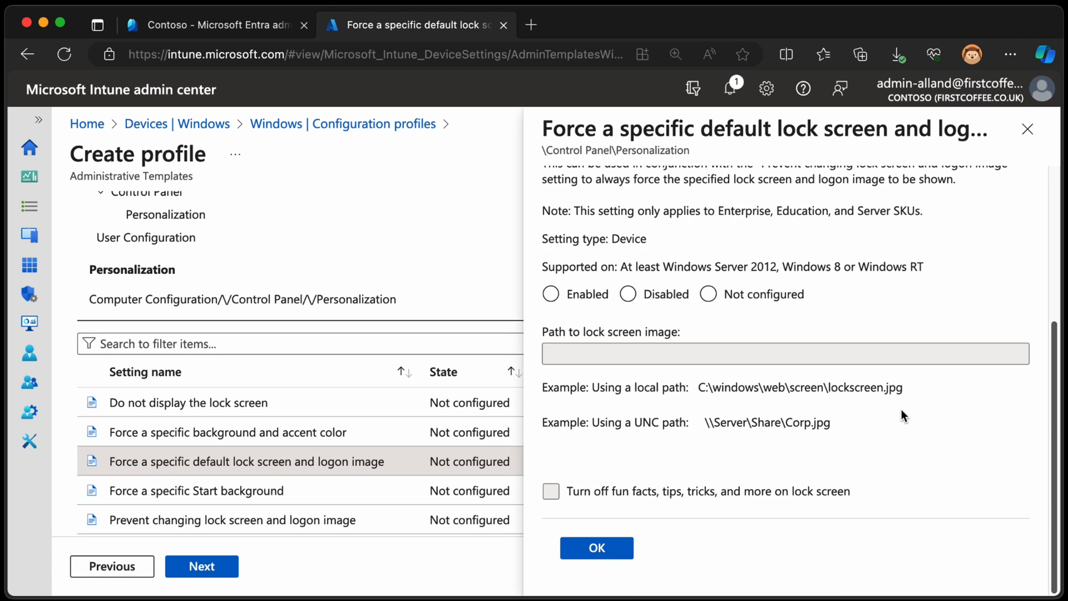
{"action": "scroll", "coordinate": [902, 417], "scroll_direction": "up", "scroll_amount": 3}
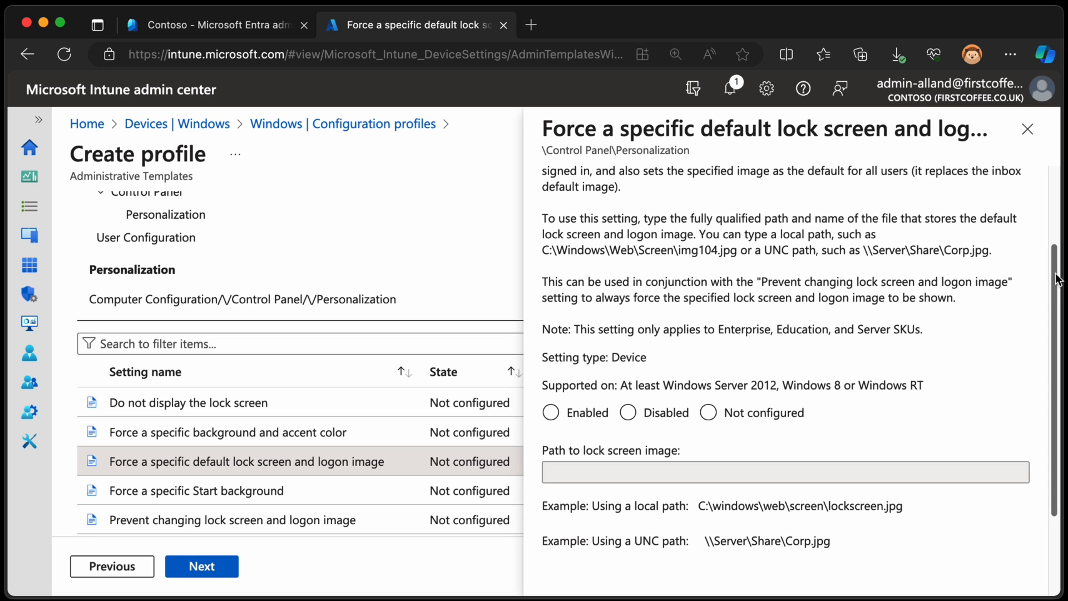
Enable it with the BackG.png image URL, turn off fun facts and tips, and confirm with OK
{"action": "left_click", "coordinate": [551, 413]}
{"action": "left_click_drag", "start_coordinate": [1053, 368], "coordinate": [1056, 413]}
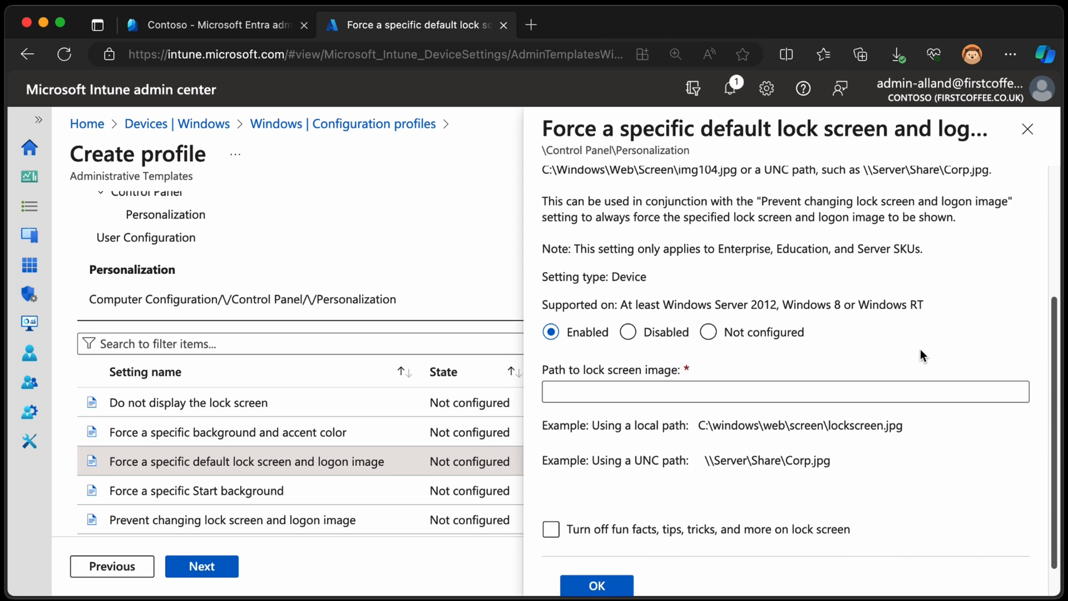
{"action": "key", "text": "Tab"}
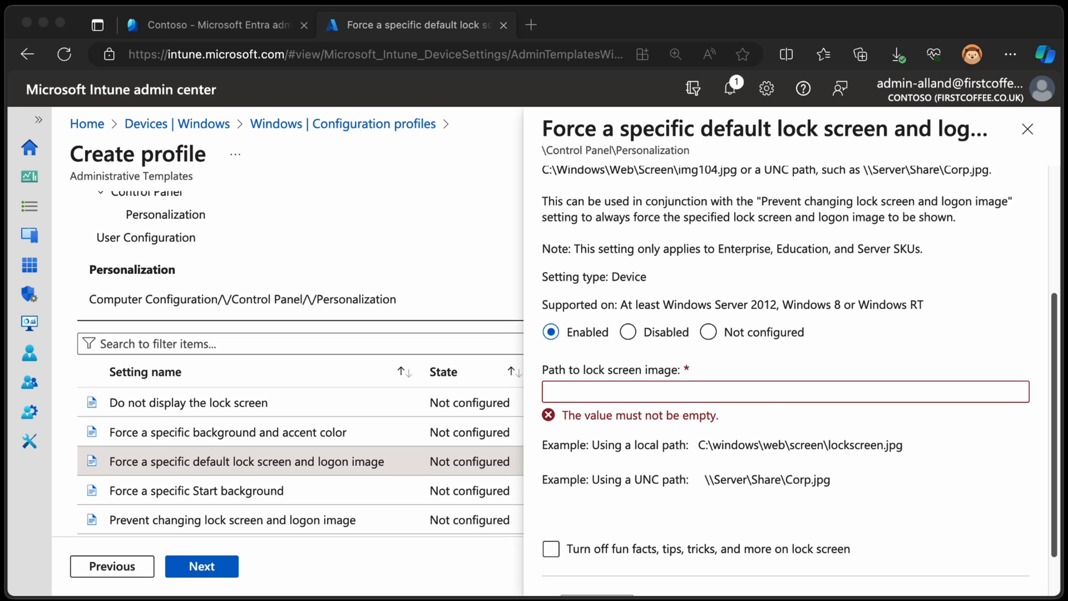
{"action": "left_click", "coordinate": [717, 392]}
{"action": "type", "text": "https://intuneudemycourses.blob.core.windows.net/publicdownloads/BackG.png"}
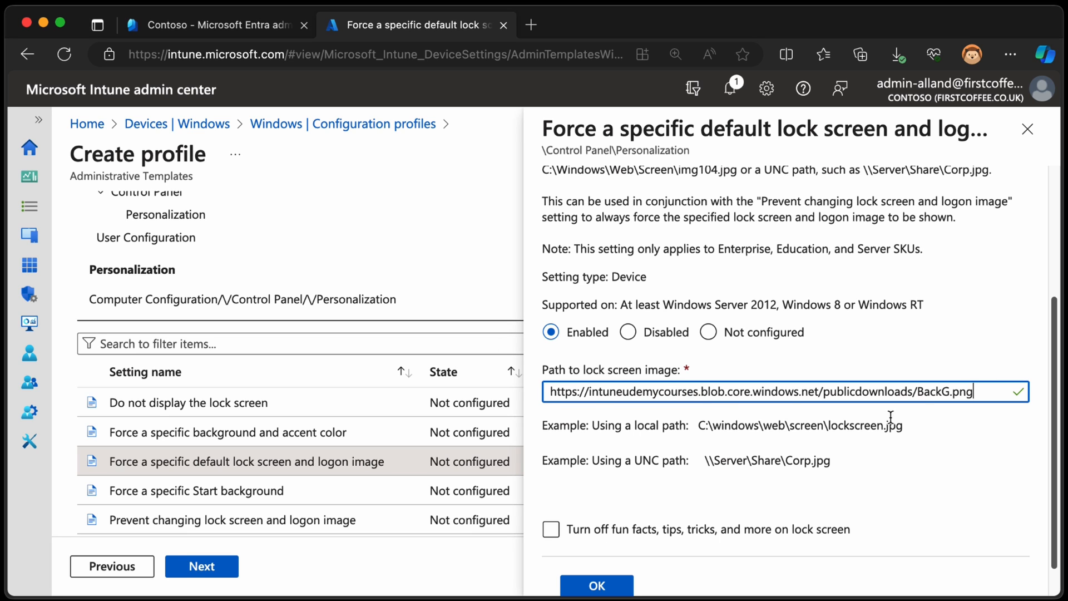
{"action": "scroll", "coordinate": [1058, 414], "scroll_direction": "down", "scroll_amount": 1}
{"action": "scroll", "coordinate": [1058, 415], "scroll_direction": "down", "scroll_amount": 1}
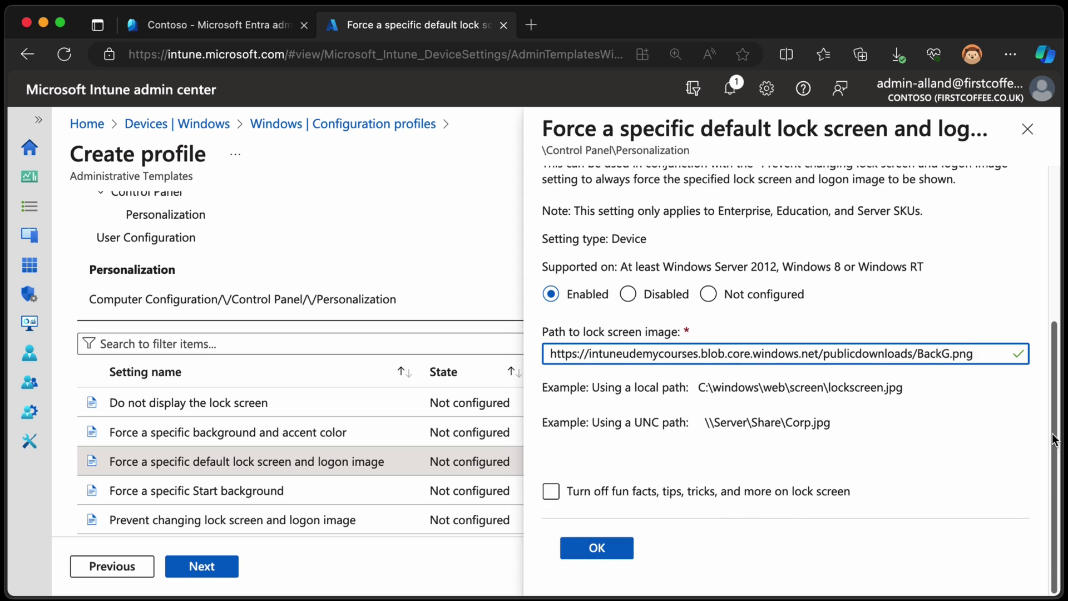
{"action": "left_click", "coordinate": [658, 497]}
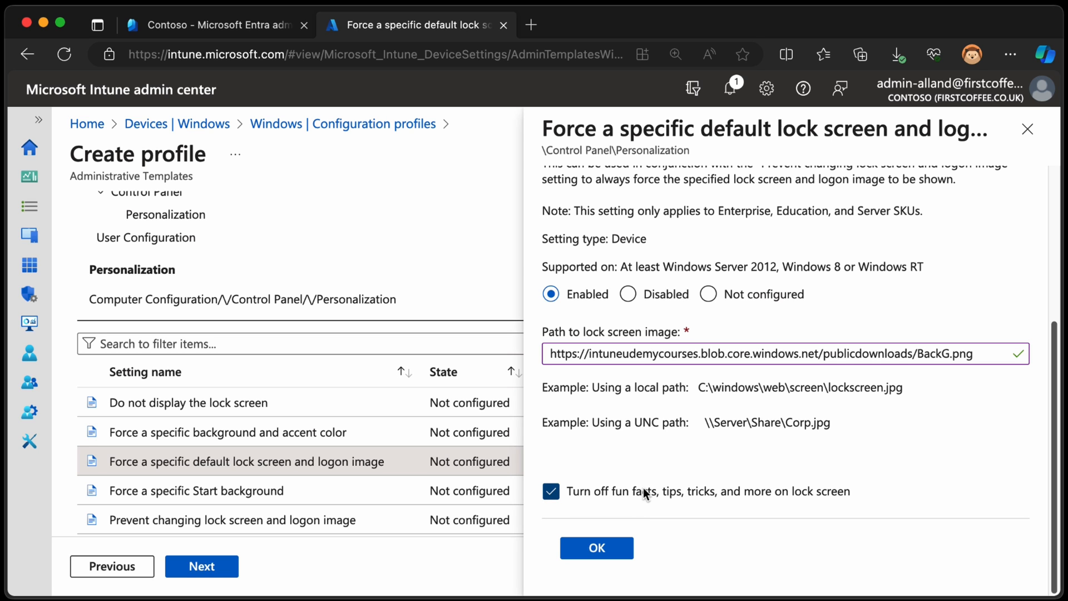
{"action": "left_click_drag", "start_coordinate": [1058, 478], "coordinate": [1058, 300]}
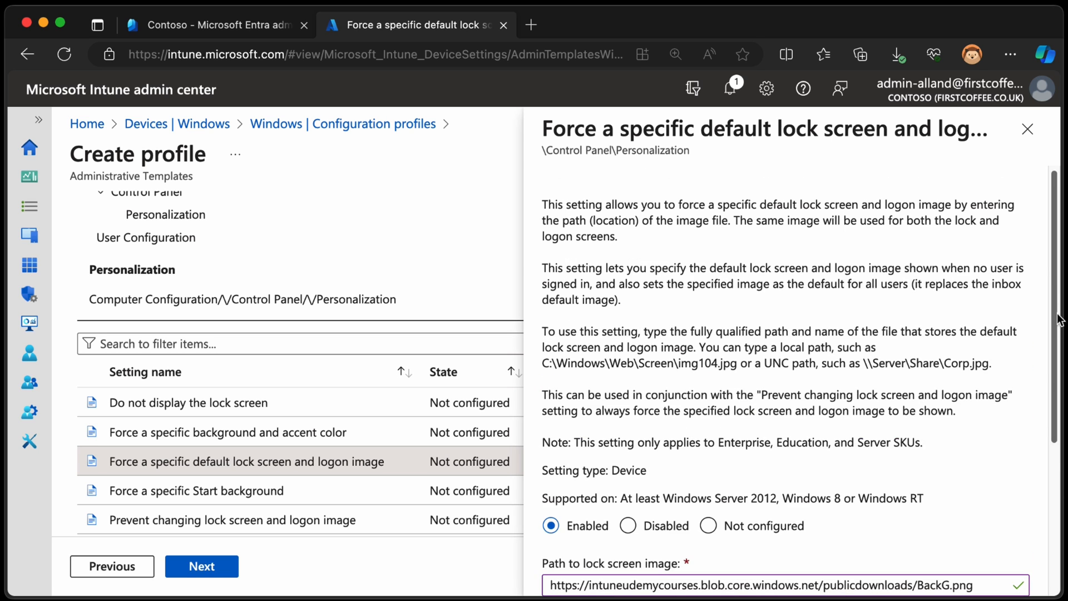
{"action": "scroll", "coordinate": [793, 375], "scroll_direction": "down", "scroll_amount": 5}
{"action": "left_click", "coordinate": [595, 549]}
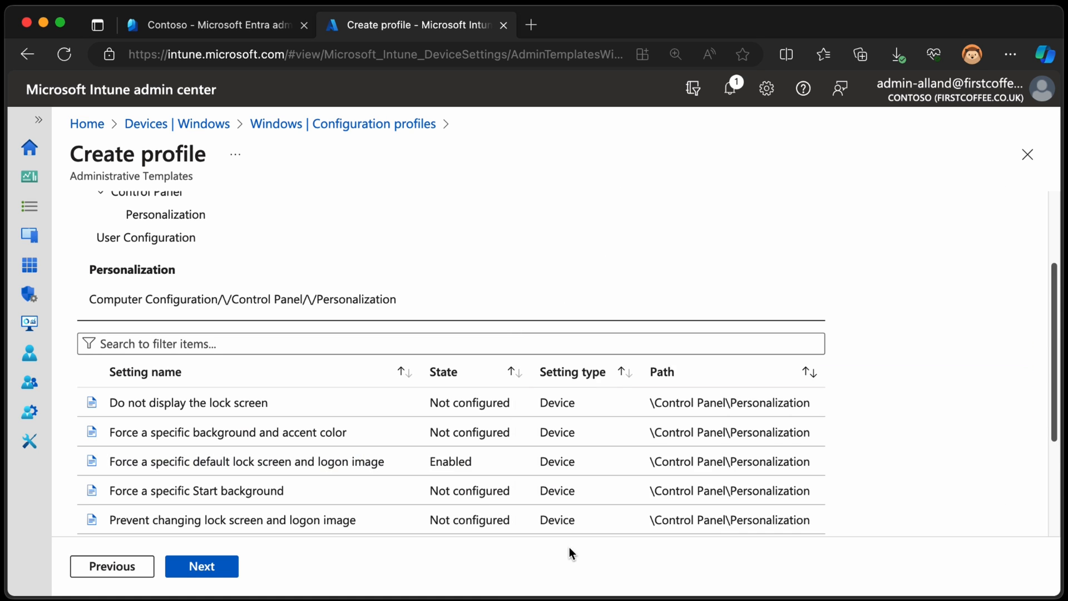
Assign the profile to all devices, create it, and refresh the Configuration profiles list
{"action": "left_click", "coordinate": [198, 566]}
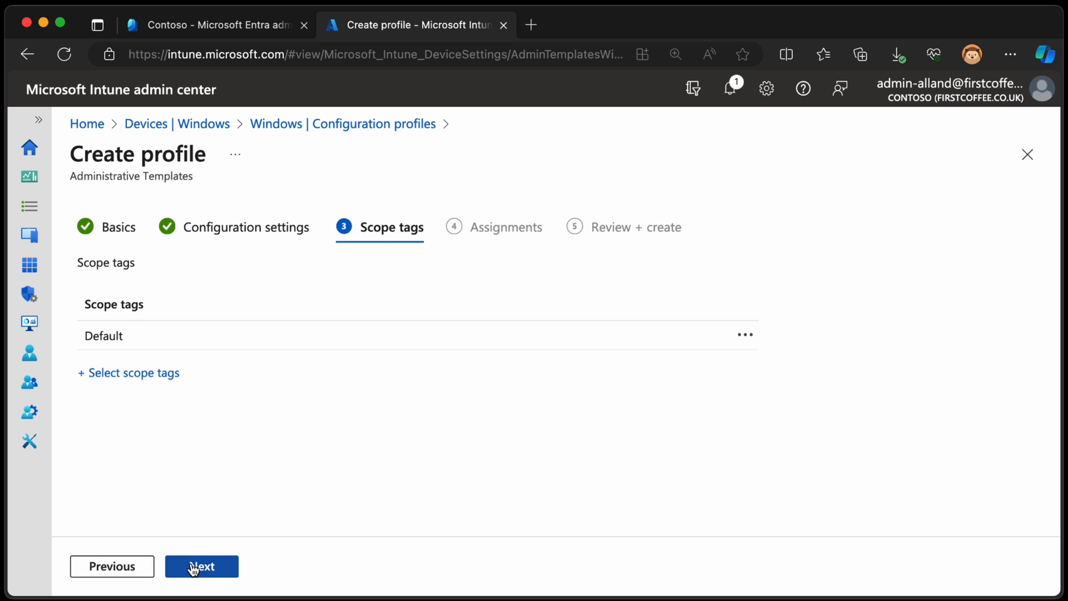
{"action": "left_click", "coordinate": [201, 566]}
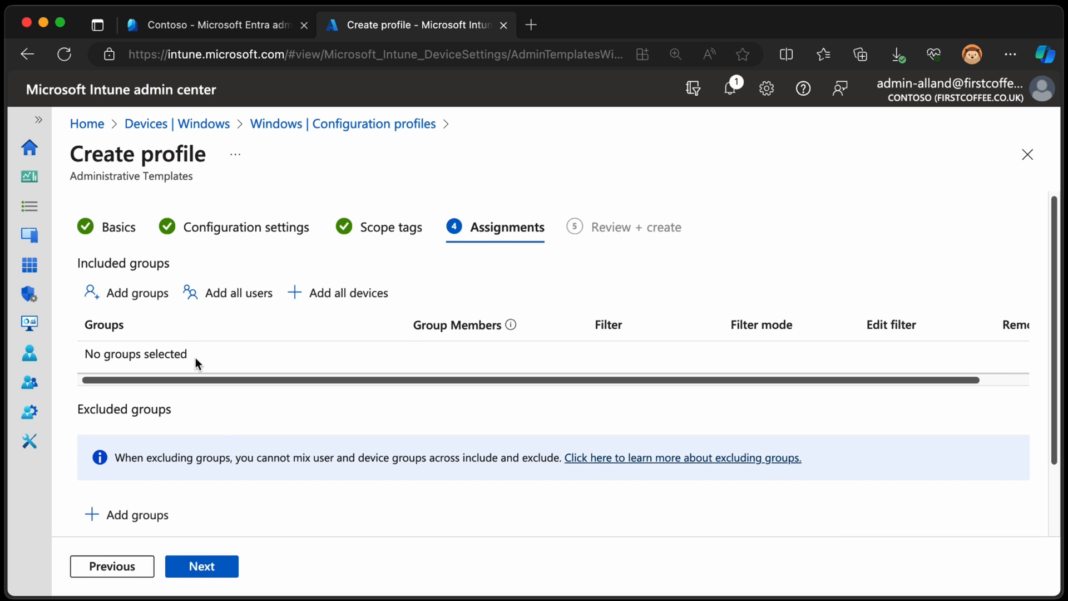
{"action": "left_click", "coordinate": [338, 293]}
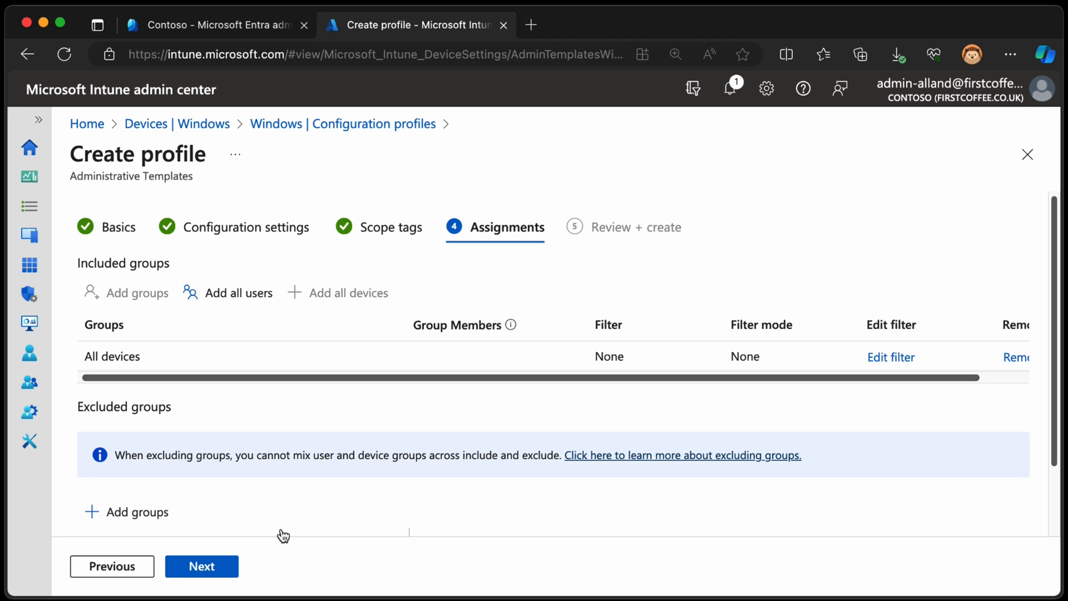
{"action": "left_click", "coordinate": [213, 567]}
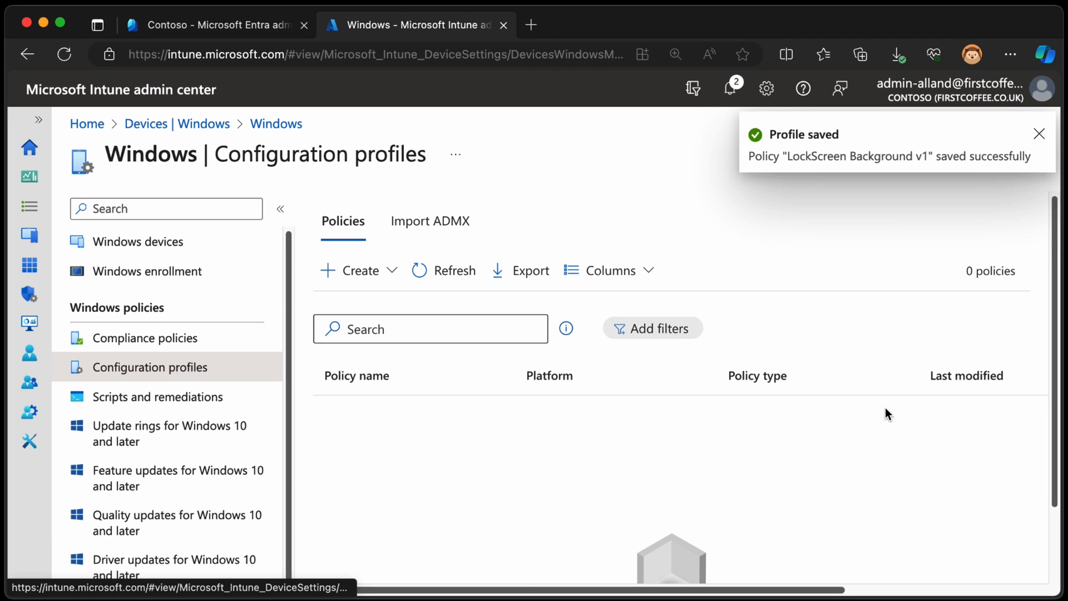
{"action": "left_click", "coordinate": [455, 270]}
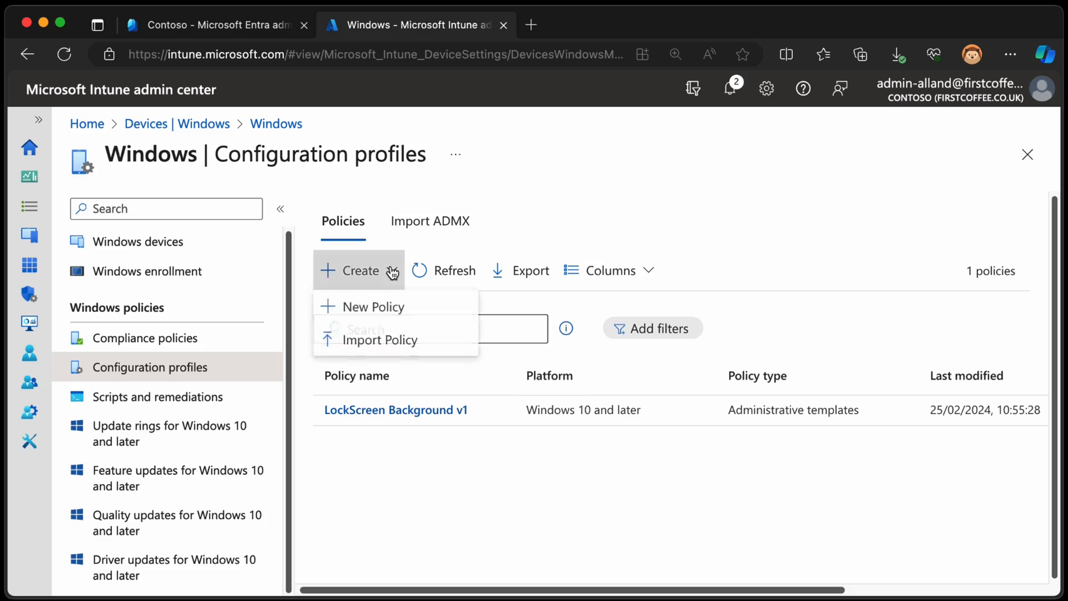
Start a new Windows 10 and later Templates policy and pick the Device restrictions template
{"action": "left_click", "coordinate": [397, 307]}
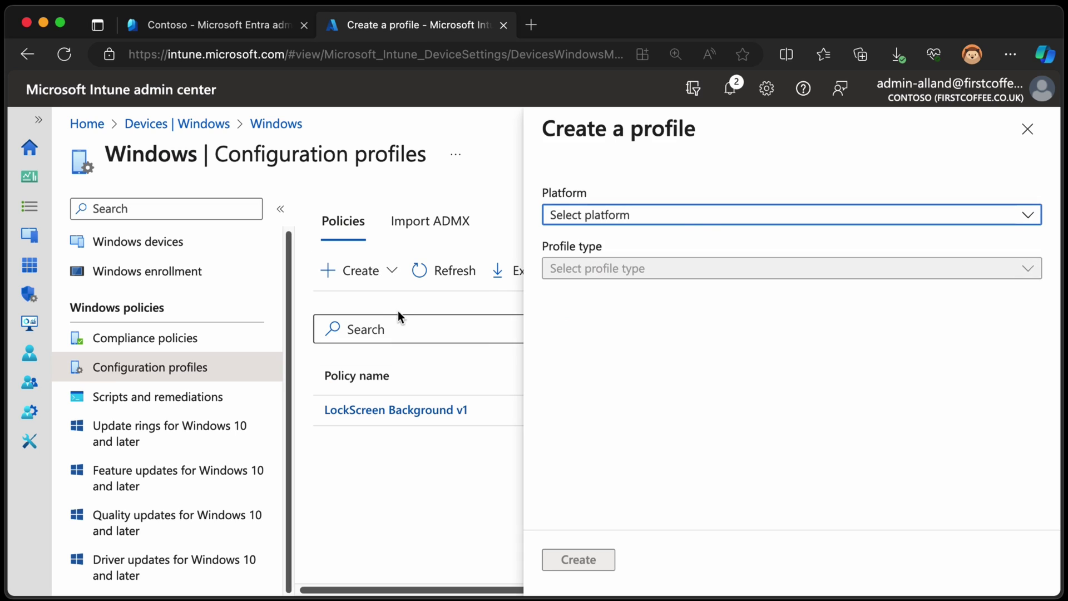
{"action": "left_click", "coordinate": [708, 215]}
{"action": "left_click", "coordinate": [697, 243]}
{"action": "left_click", "coordinate": [772, 268]}
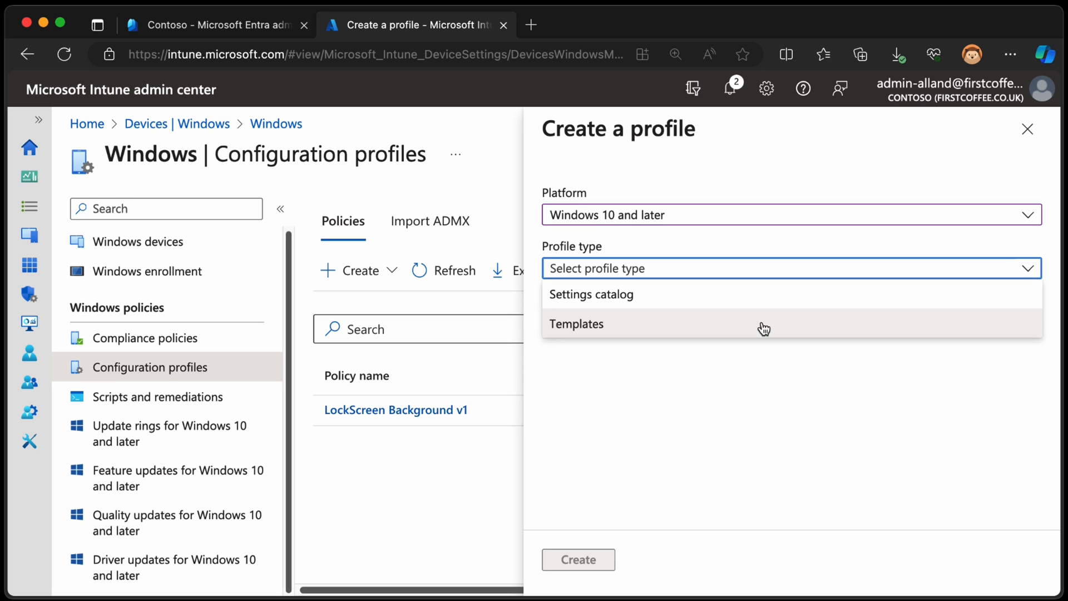
{"action": "left_click", "coordinate": [762, 328]}
{"action": "left_click_drag", "start_coordinate": [1053, 284], "coordinate": [1052, 334]}
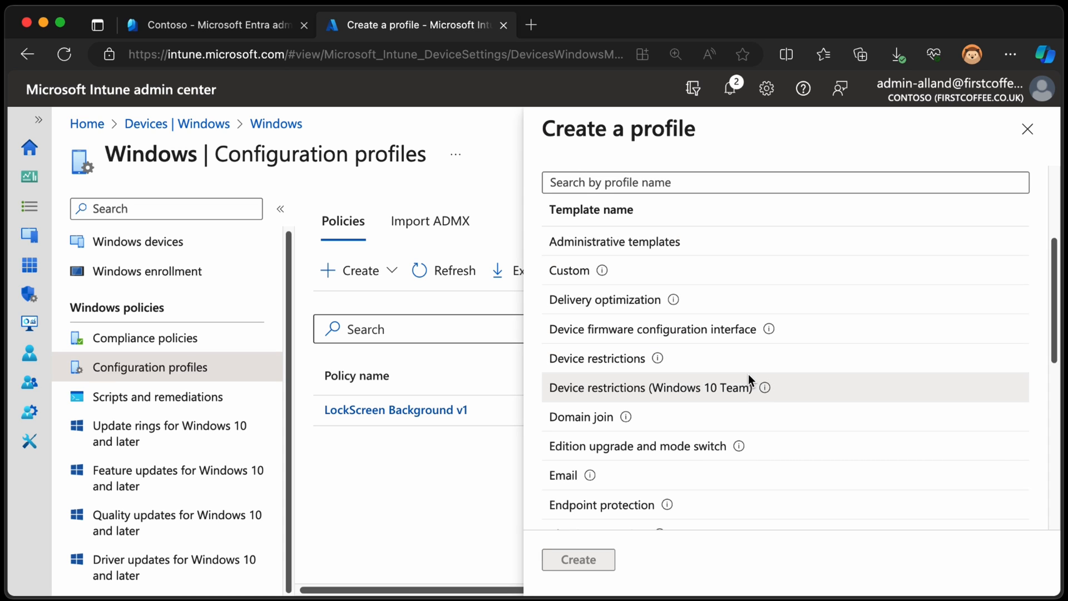
{"action": "left_click", "coordinate": [613, 360]}
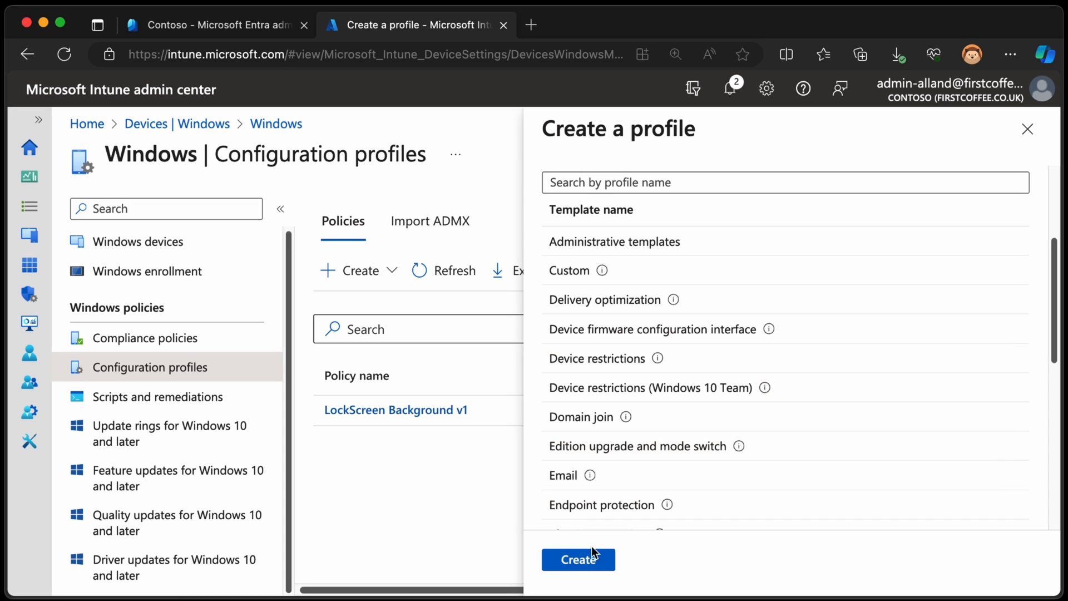
Create the Device restrictions profile, name it 'LockScreen Background v2' and continue
{"action": "left_click", "coordinate": [579, 559]}
{"action": "left_click", "coordinate": [404, 264]}
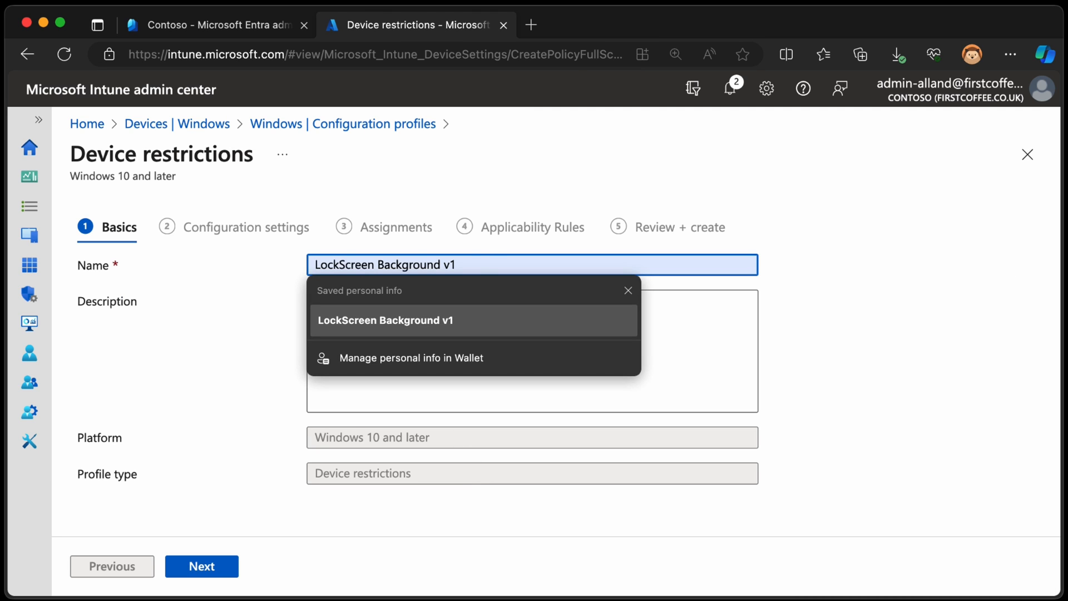
{"action": "left_click", "coordinate": [476, 264]}
{"action": "type", "text": "2"}
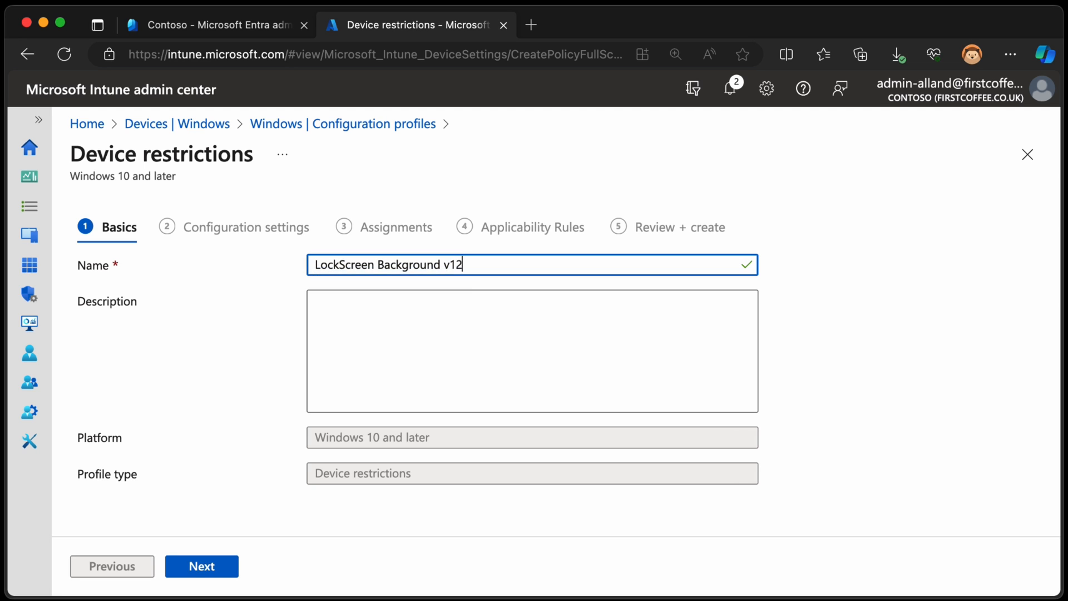
{"action": "key", "text": "BackSpace"}
{"action": "type", "text": "2"}
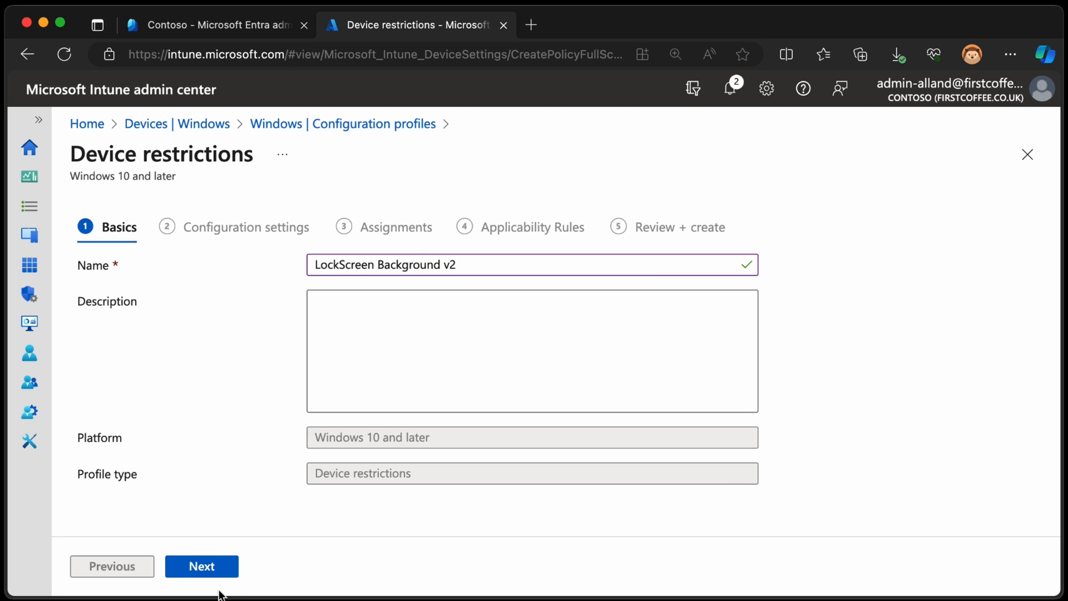
{"action": "left_click", "coordinate": [219, 567]}
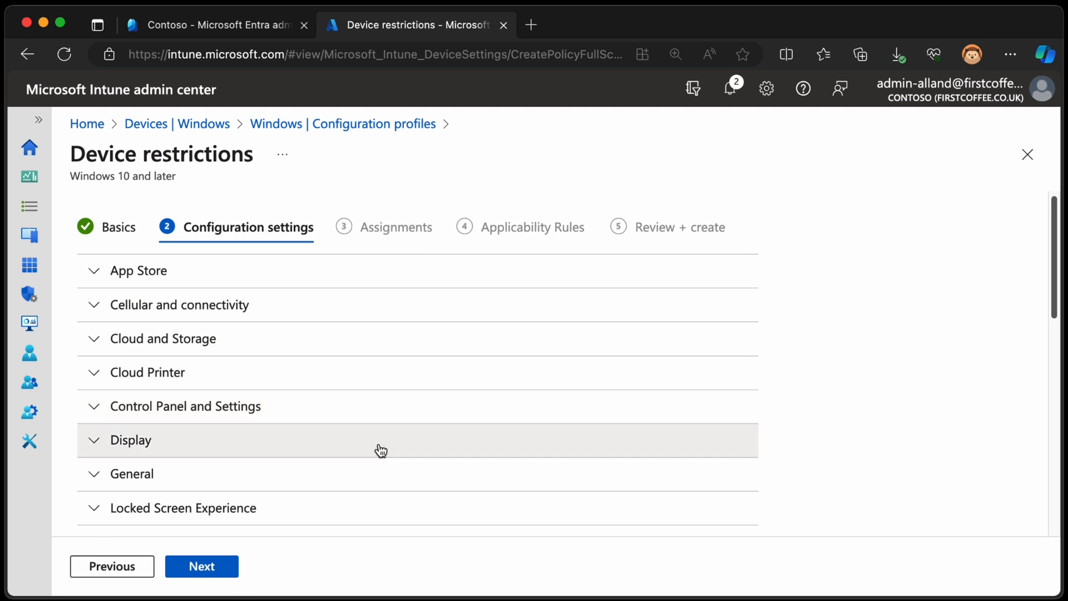
{"action": "scroll", "coordinate": [182, 406], "scroll_direction": "down", "scroll_amount": 1}
Under Locked Screen Experience, paste the blob storage BackG image URL into Locked screen picture URL
{"action": "left_click", "coordinate": [182, 401]}
{"action": "scroll", "coordinate": [319, 408], "scroll_direction": "down", "scroll_amount": 2}
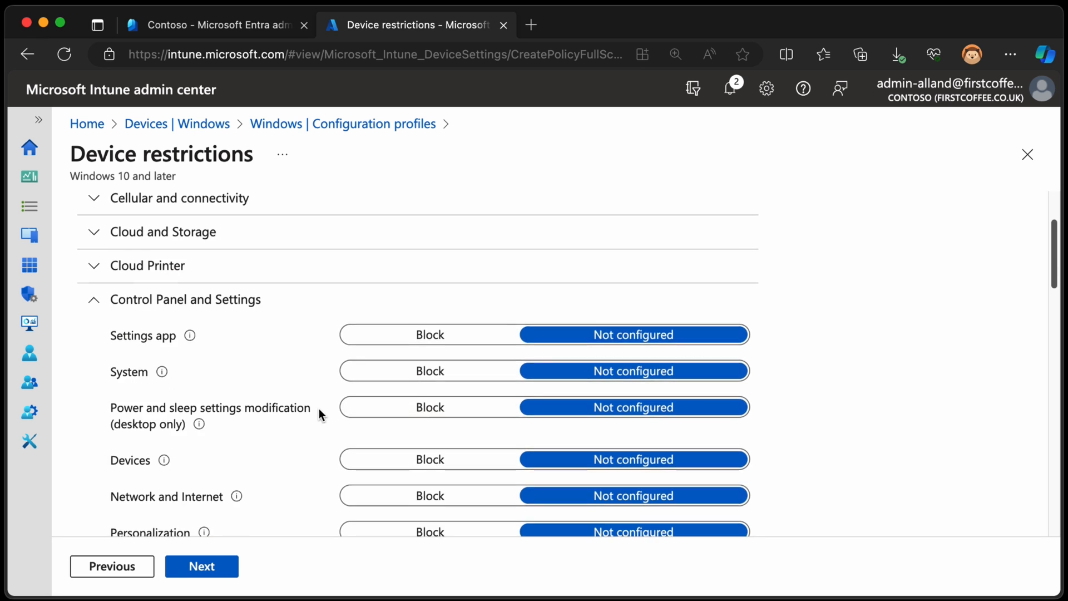
{"action": "scroll", "coordinate": [287, 410], "scroll_direction": "down", "scroll_amount": 1}
{"action": "scroll", "coordinate": [326, 409], "scroll_direction": "down", "scroll_amount": 3}
{"action": "scroll", "coordinate": [327, 408], "scroll_direction": "down", "scroll_amount": 2}
{"action": "scroll", "coordinate": [327, 408], "scroll_direction": "down", "scroll_amount": 2}
{"action": "scroll", "coordinate": [328, 408], "scroll_direction": "down", "scroll_amount": 2}
{"action": "scroll", "coordinate": [327, 408], "scroll_direction": "down", "scroll_amount": 2}
{"action": "scroll", "coordinate": [327, 409], "scroll_direction": "down", "scroll_amount": 2}
{"action": "left_click", "coordinate": [238, 376]}
{"action": "scroll", "coordinate": [334, 396], "scroll_direction": "down", "scroll_amount": 3}
{"action": "scroll", "coordinate": [313, 399], "scroll_direction": "down", "scroll_amount": 2}
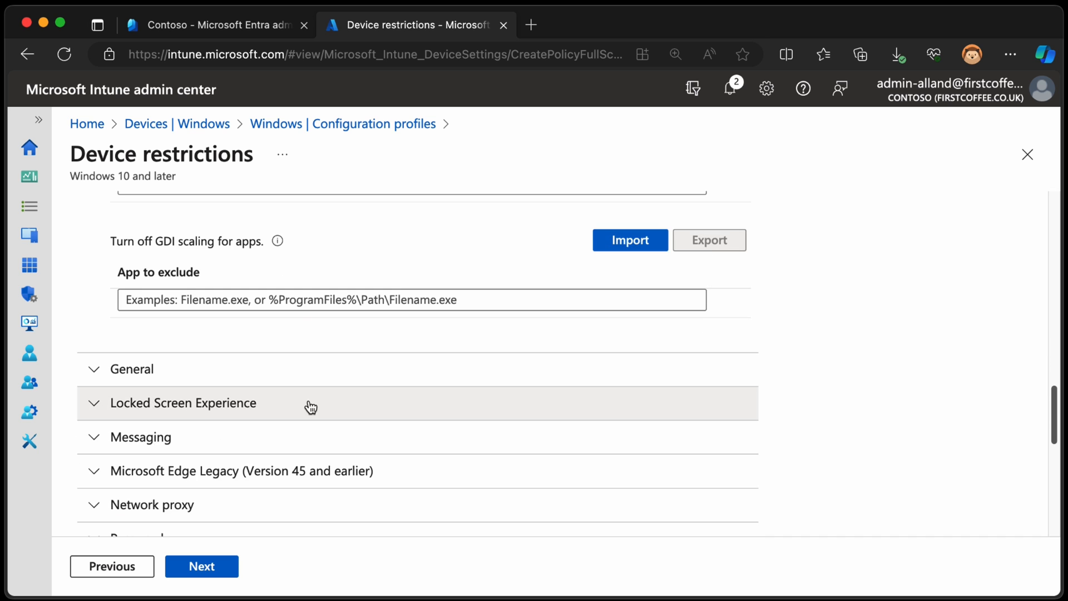
{"action": "scroll", "coordinate": [309, 400], "scroll_direction": "down", "scroll_amount": 2}
{"action": "left_click", "coordinate": [210, 311]}
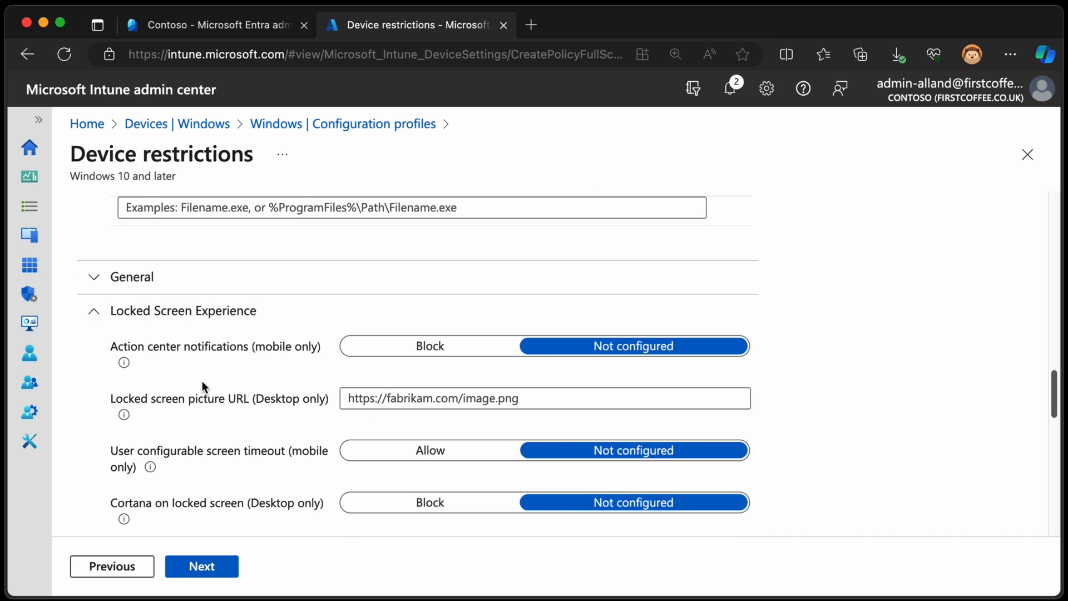
{"action": "scroll", "coordinate": [202, 381], "scroll_direction": "down", "scroll_amount": 1}
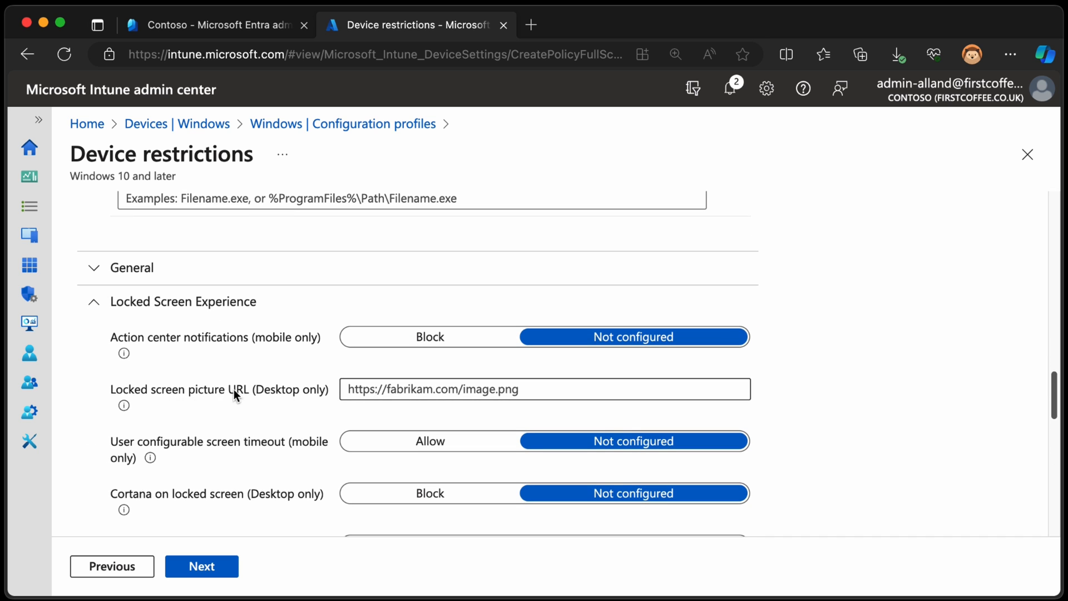
{"action": "left_click", "coordinate": [439, 390]}
{"action": "key", "text": "super+v"}
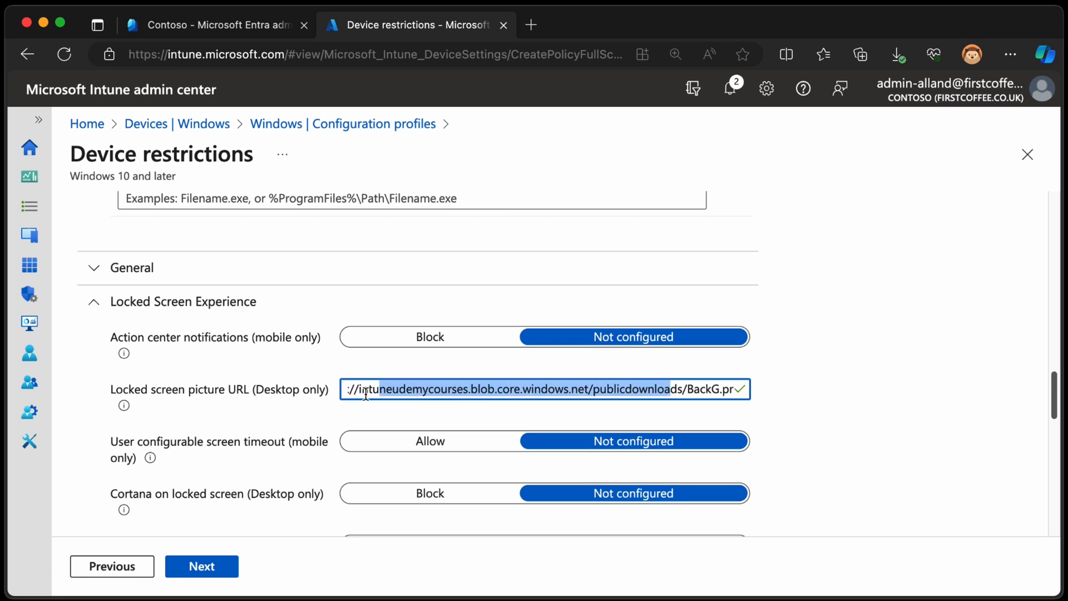
{"action": "left_click", "coordinate": [790, 368]}
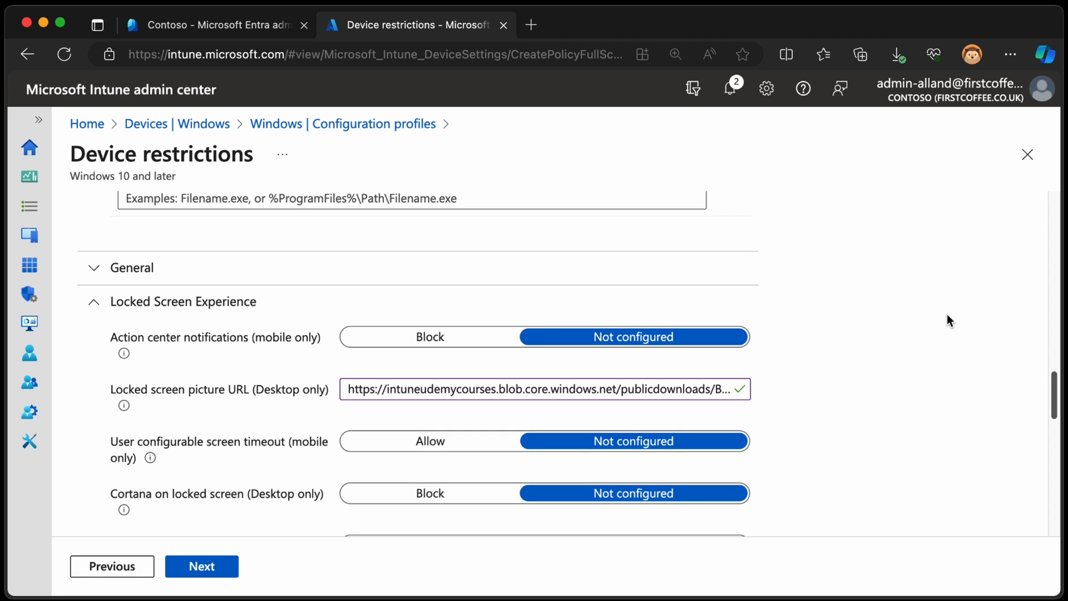
{"action": "scroll", "coordinate": [966, 414], "scroll_direction": "down", "scroll_amount": 3}
{"action": "scroll", "coordinate": [911, 426], "scroll_direction": "down", "scroll_amount": 2}
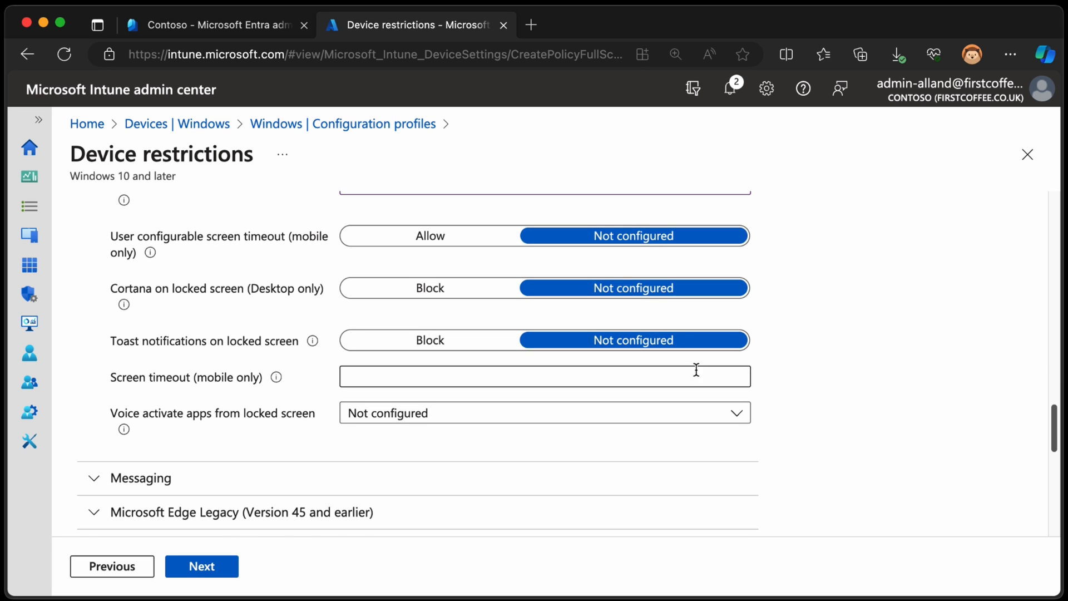
Advance through Assignments and Applicability Rules, create LockScreen Background v2, and refresh the profiles list
{"action": "left_click", "coordinate": [230, 565]}
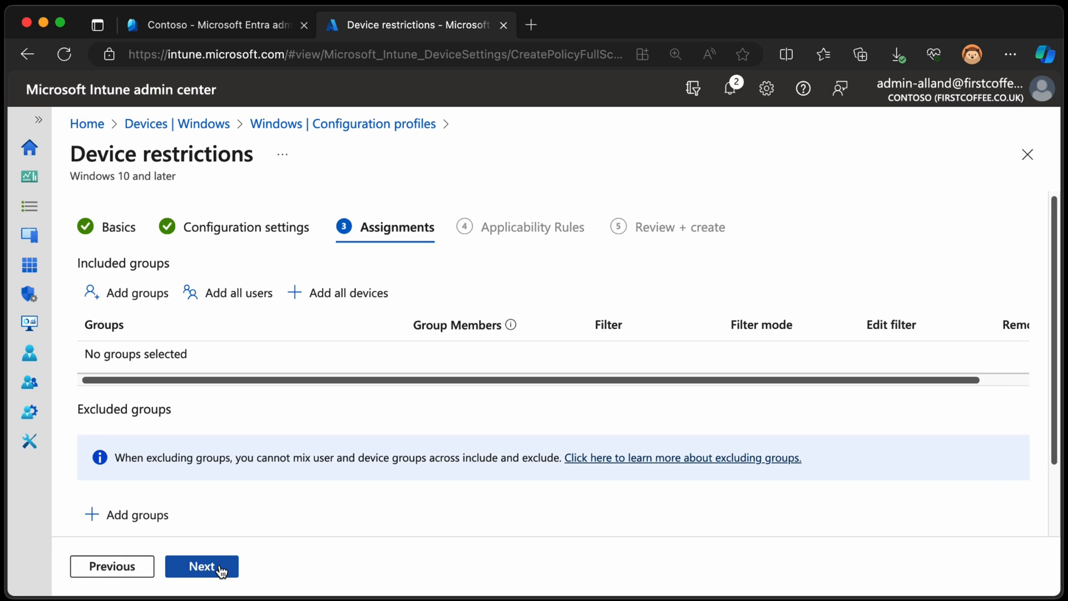
{"action": "left_click", "coordinate": [220, 569]}
{"action": "left_click", "coordinate": [221, 569]}
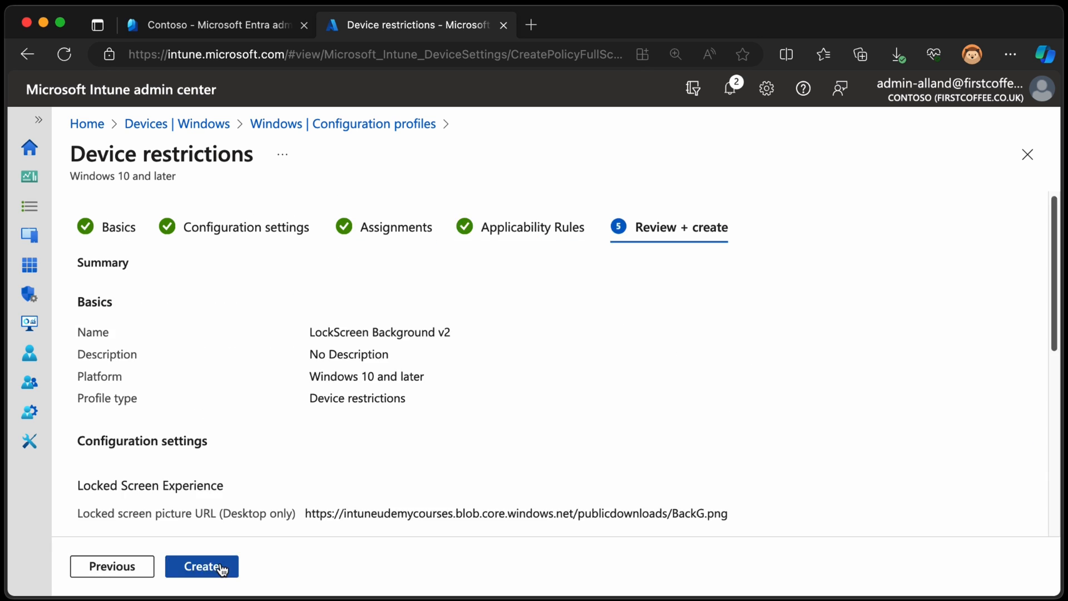
{"action": "left_click", "coordinate": [223, 568]}
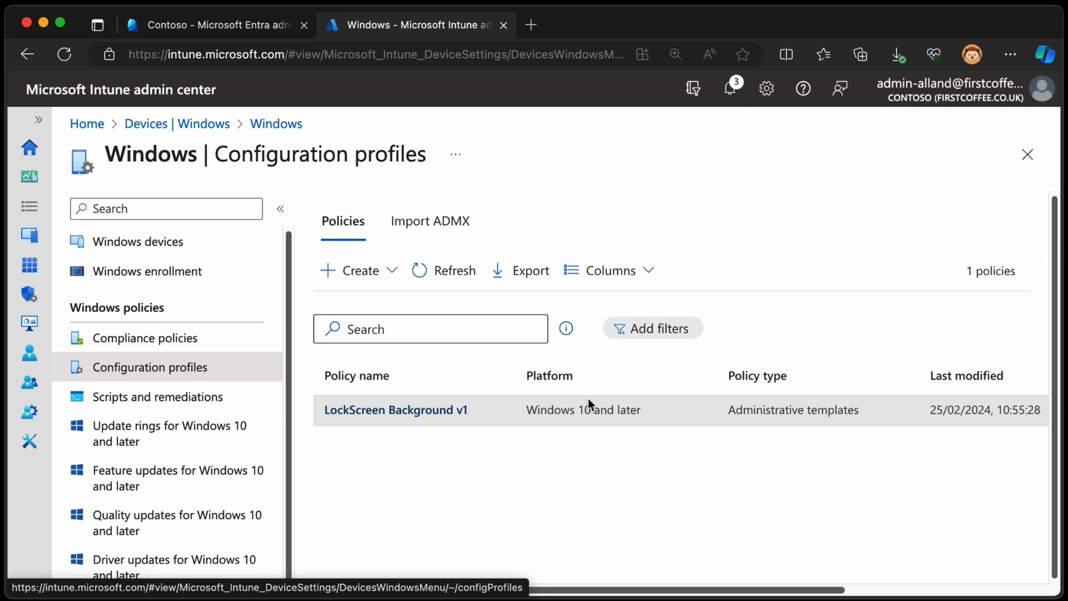
{"action": "left_click", "coordinate": [455, 270]}
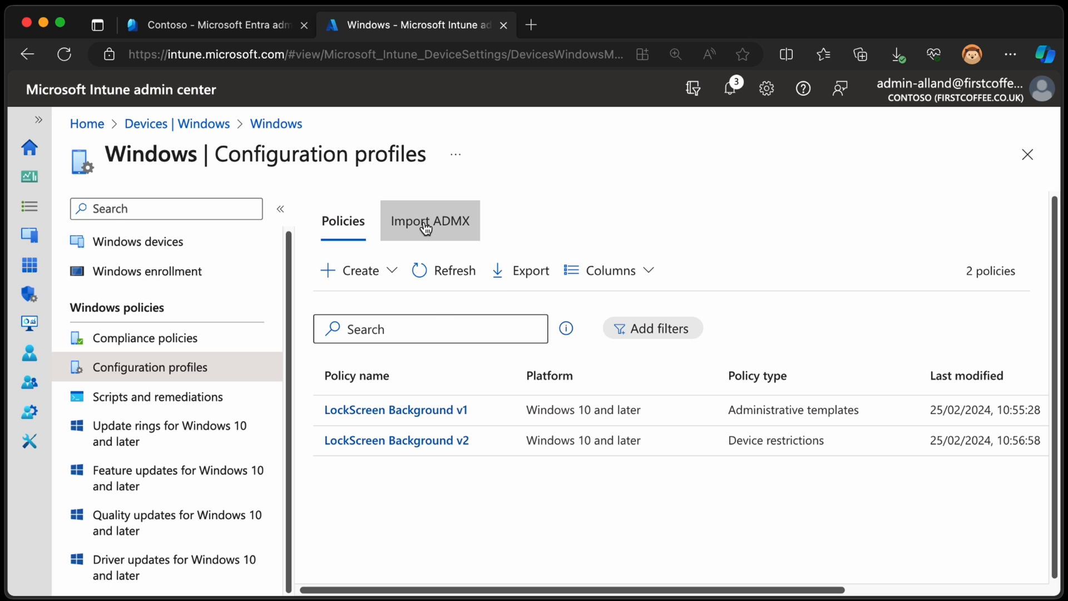
Start a new Windows 10 and later Settings catalog policy
{"action": "left_click", "coordinate": [391, 270]}
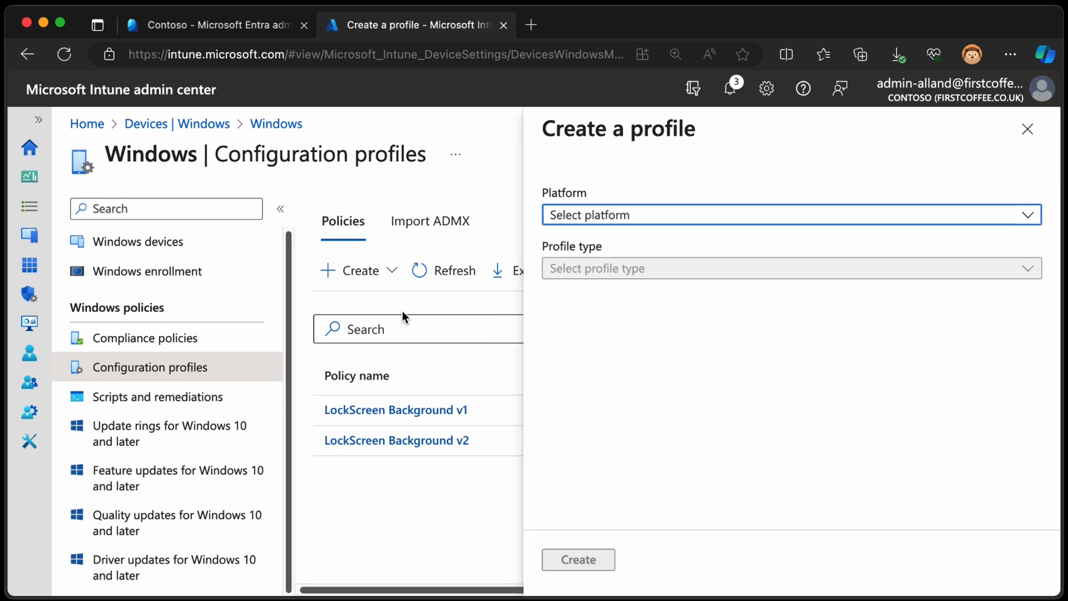
{"action": "left_click", "coordinate": [663, 215]}
{"action": "left_click", "coordinate": [651, 242]}
{"action": "left_click", "coordinate": [676, 268]}
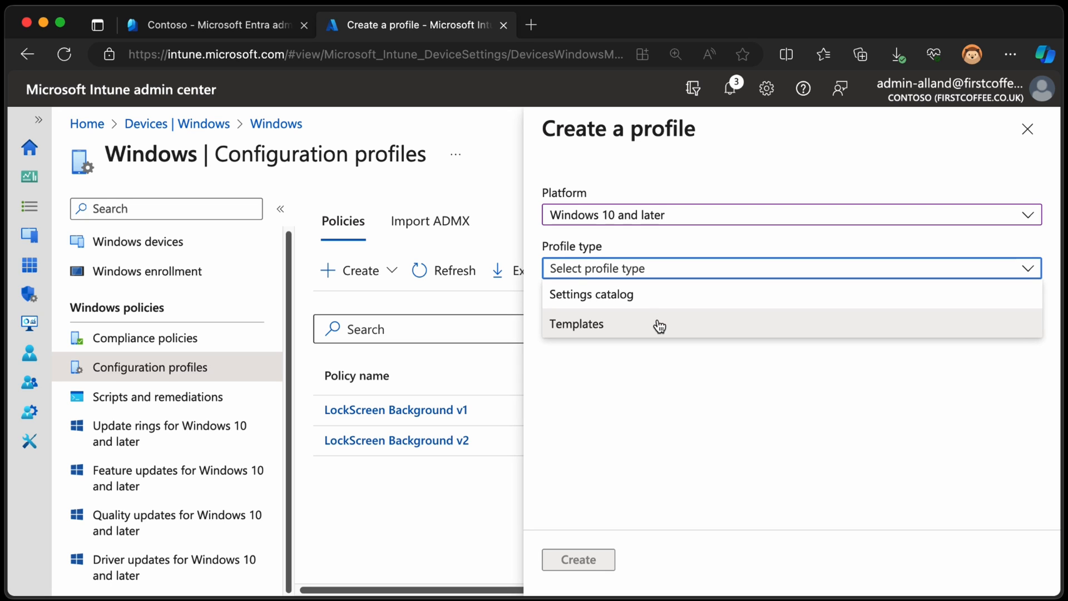
{"action": "left_click", "coordinate": [663, 295]}
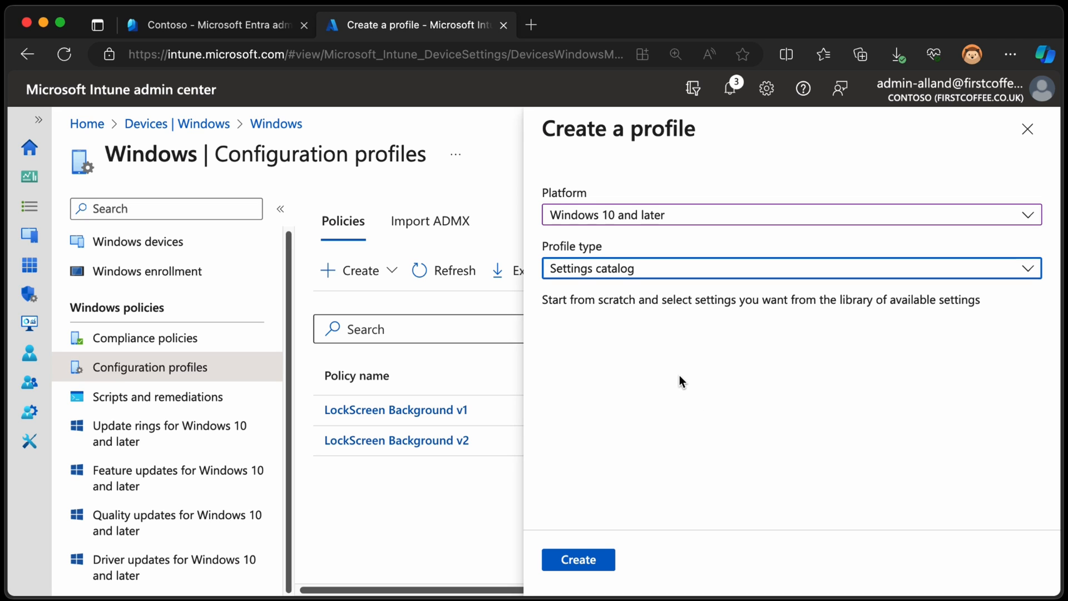
{"action": "left_click", "coordinate": [598, 564]}
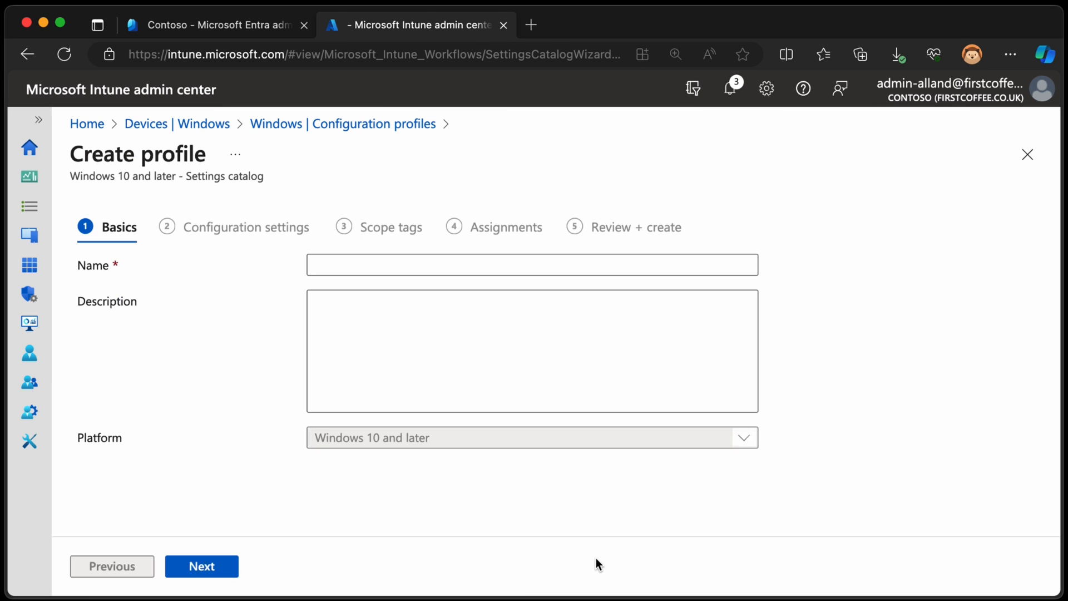
Name it 'LockScreen Background v3' from the suggested name and continue to Configuration settings
{"action": "left_click", "coordinate": [492, 265]}
{"action": "key", "text": "Down"}
{"action": "key", "text": "Down"}
{"action": "key", "text": "Return"}
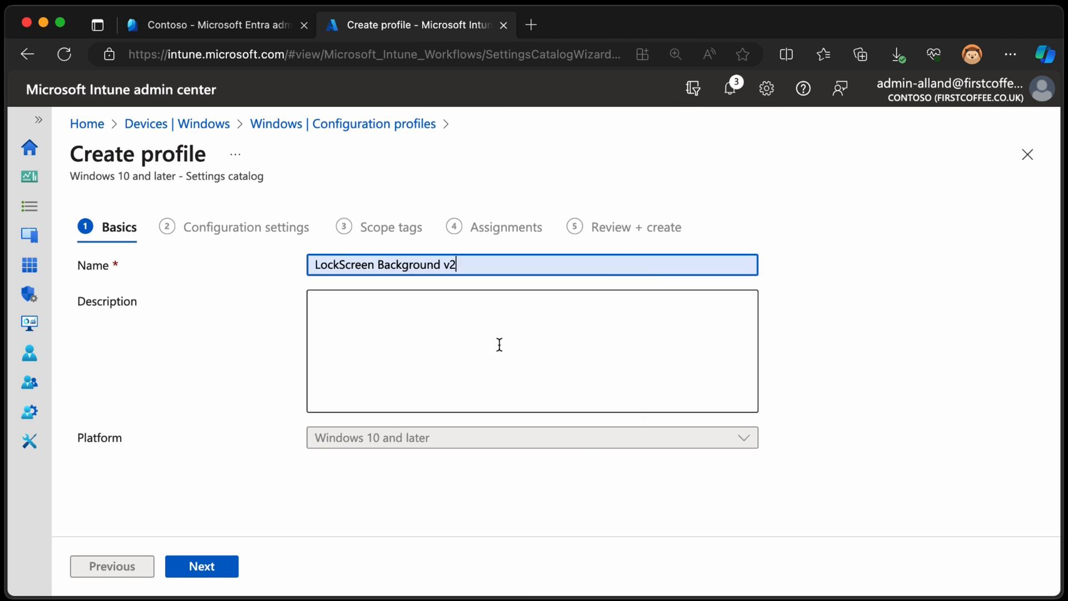
{"action": "key", "text": "BackSpace"}
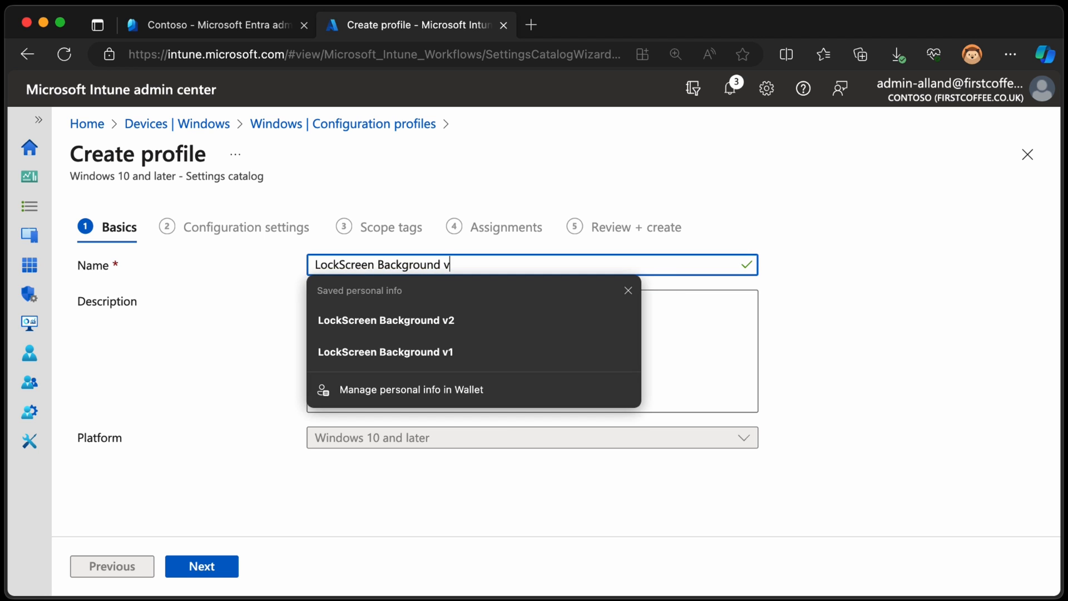
{"action": "type", "text": "3"}
{"action": "left_click", "coordinate": [201, 566]}
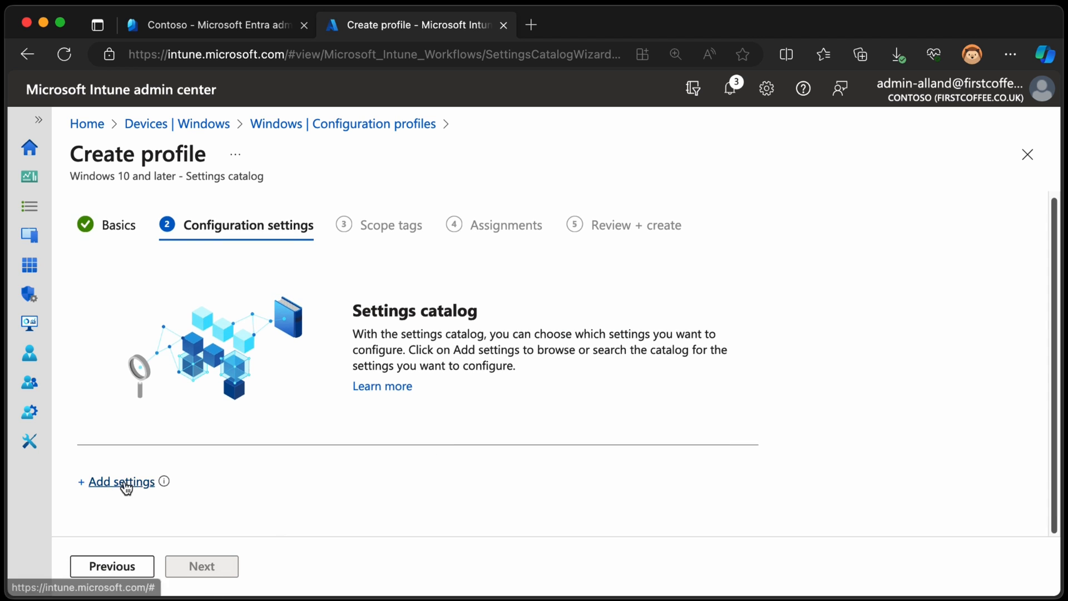
Search the settings catalog for 'lockscreen' and add Personalization's 'Force a specific default lock screen and logon image'
{"action": "left_click", "coordinate": [121, 481]}
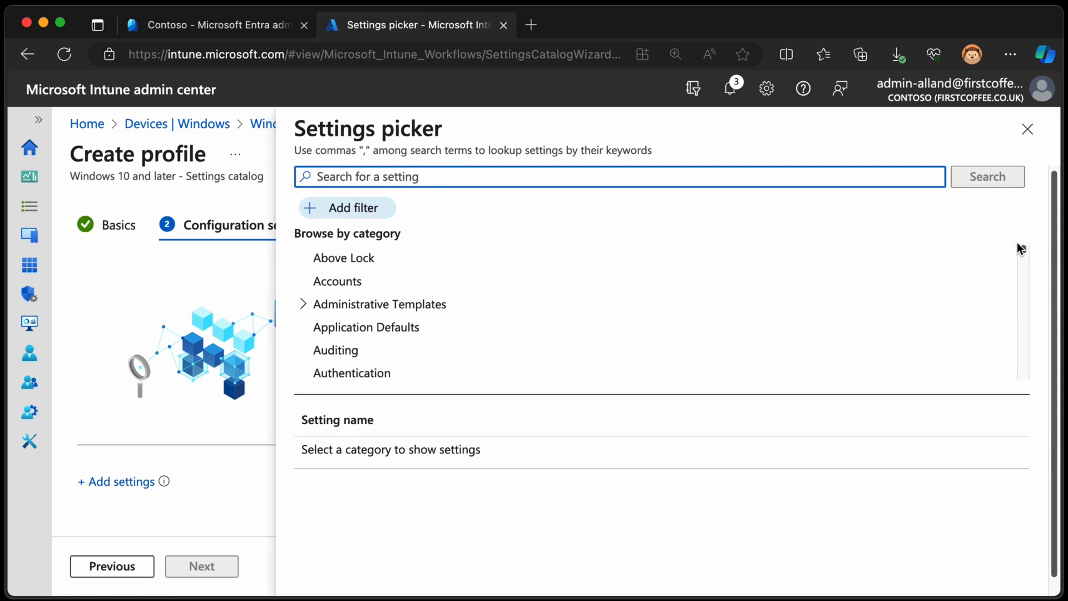
{"action": "mouse_move", "coordinate": [1023, 250]}
{"action": "left_mouse_down"}
{"action": "mouse_move", "coordinate": [1024, 330]}
{"action": "mouse_move", "coordinate": [1024, 248]}
{"action": "left_mouse_up"}
{"action": "type", "text": "lock"}
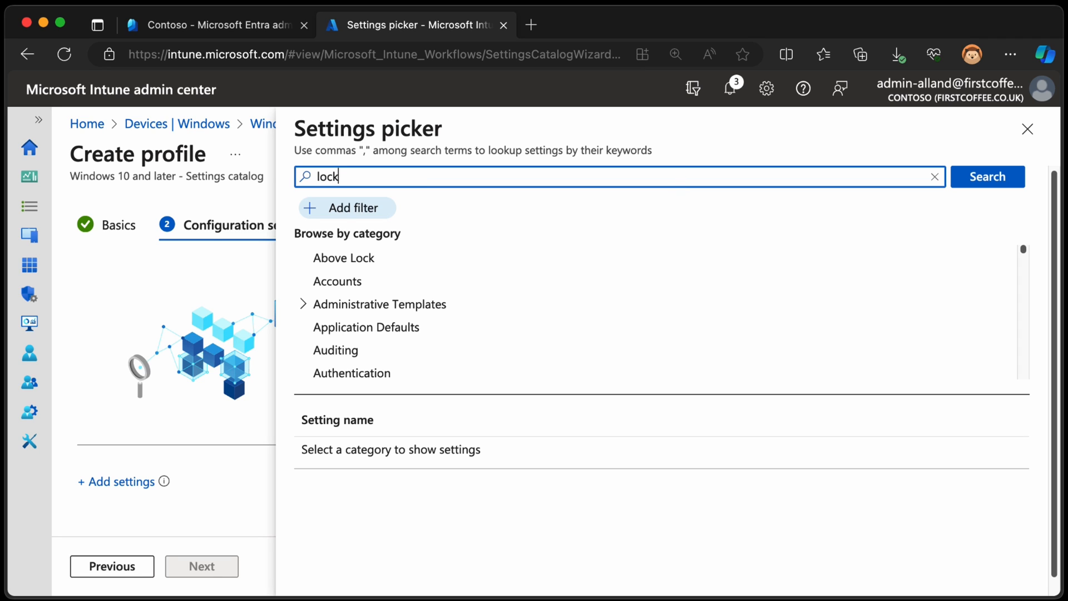
{"action": "type", "text": "scre"}
{"action": "type", "text": "en"}
{"action": "key", "text": "Return"}
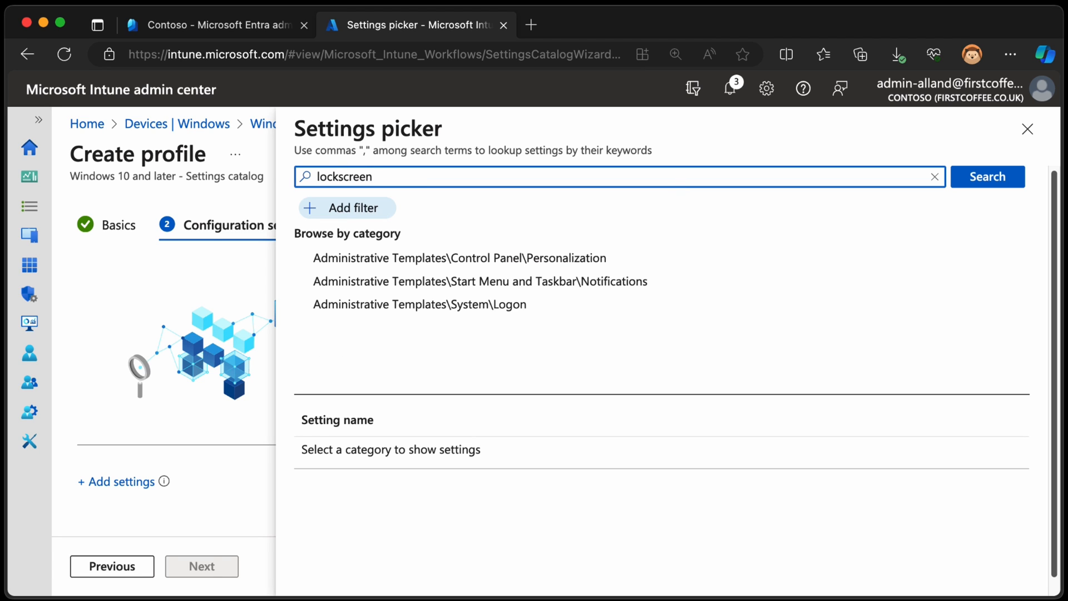
{"action": "left_click", "coordinate": [524, 258]}
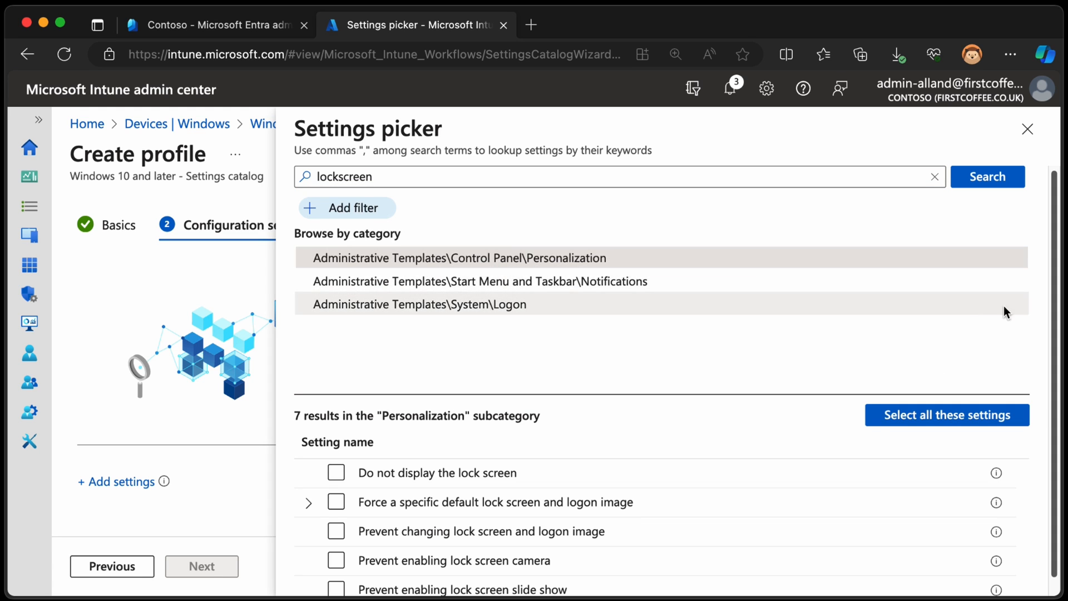
{"action": "left_click_drag", "start_coordinate": [1055, 273], "coordinate": [1055, 290]}
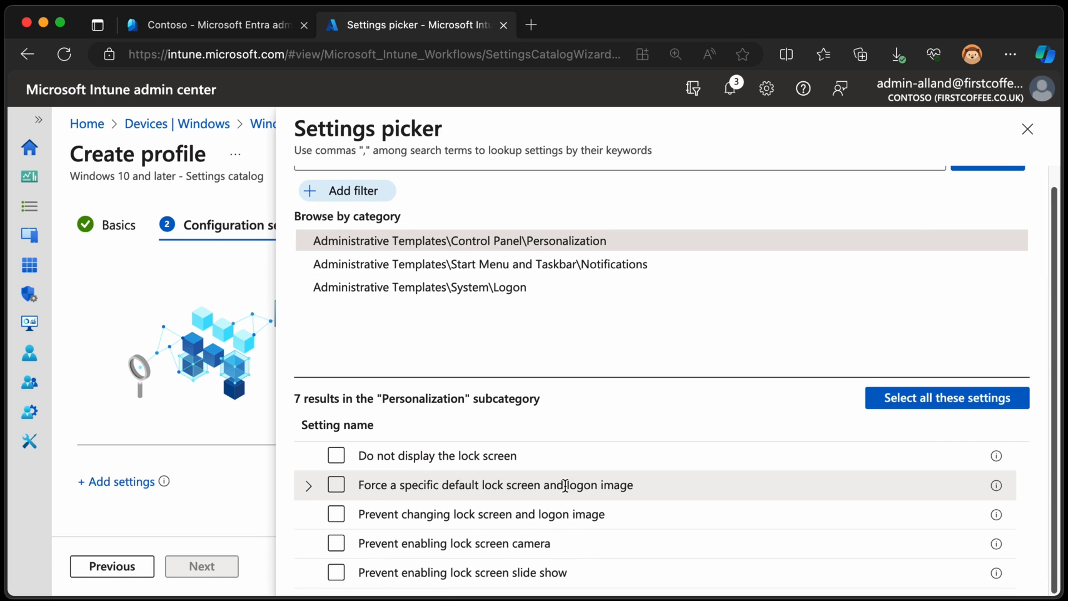
{"action": "left_click", "coordinate": [308, 486]}
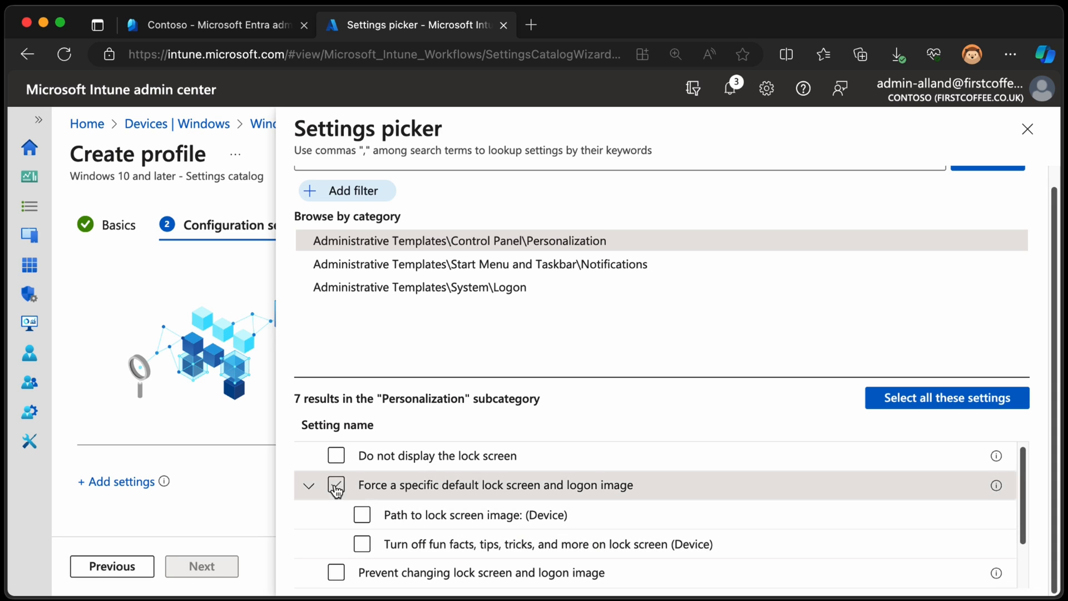
{"action": "left_click", "coordinate": [335, 486]}
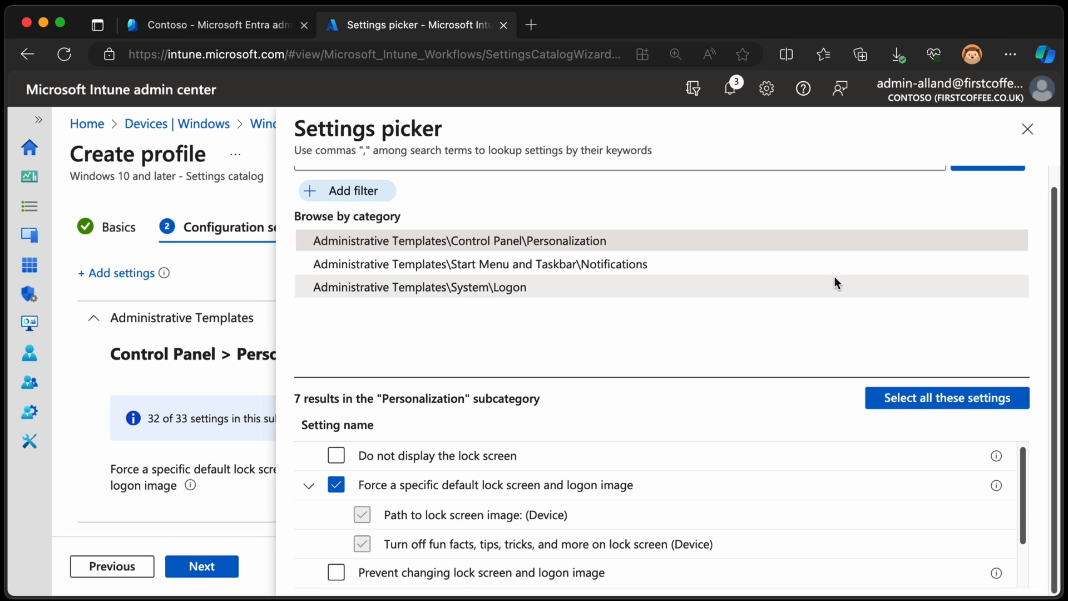
{"action": "left_click", "coordinate": [1028, 134]}
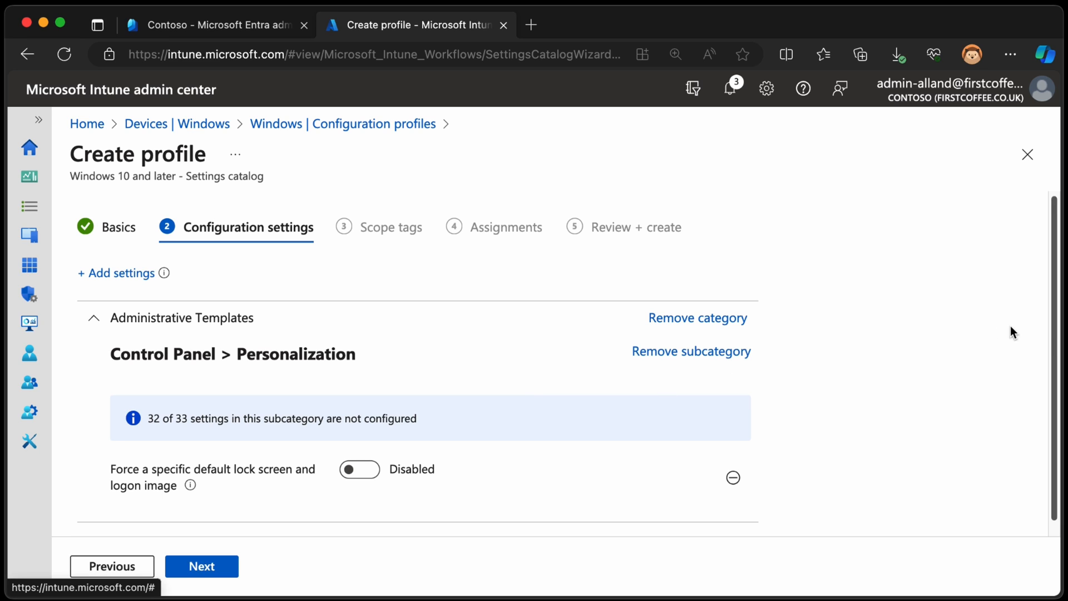
{"action": "left_click_drag", "start_coordinate": [1053, 362], "coordinate": [1048, 375]}
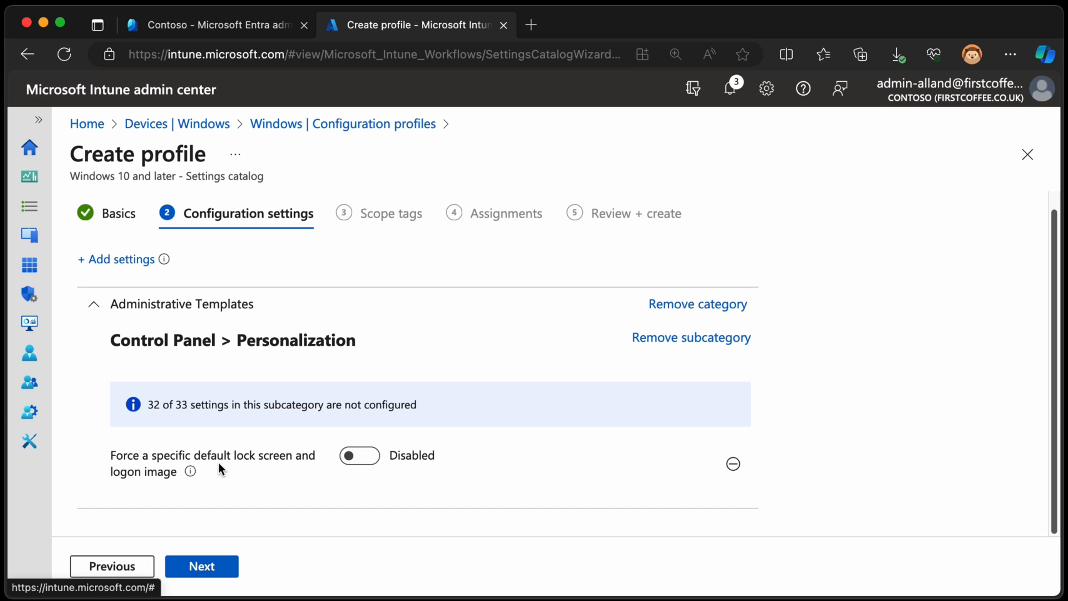
Enable 'Force a specific default lock screen' with the blob-hosted image URL as the path
{"action": "left_click", "coordinate": [350, 456]}
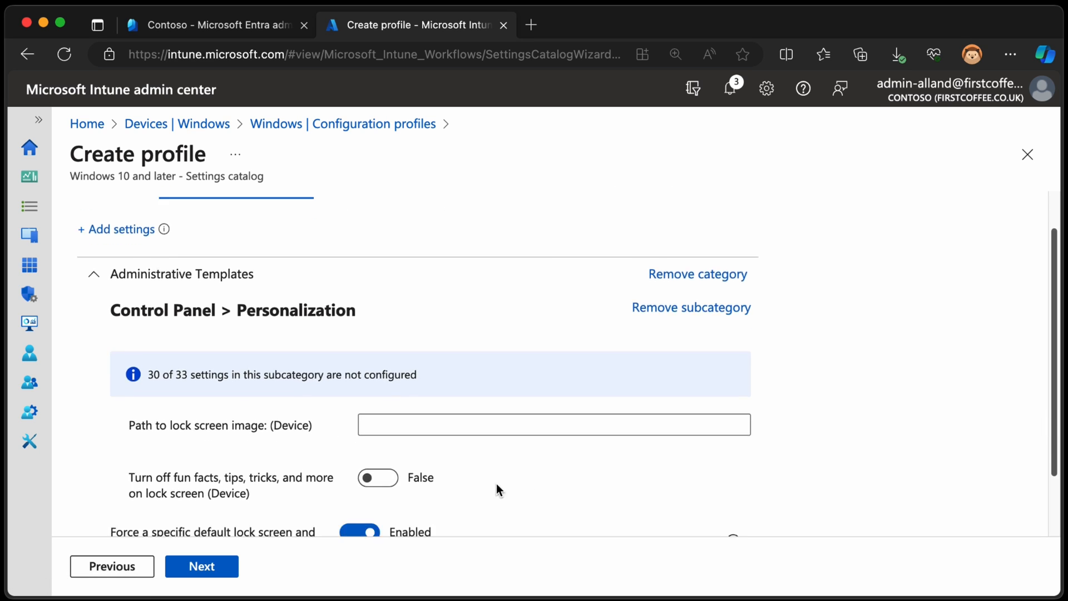
{"action": "scroll", "coordinate": [473, 483], "scroll_direction": "down", "scroll_amount": 2}
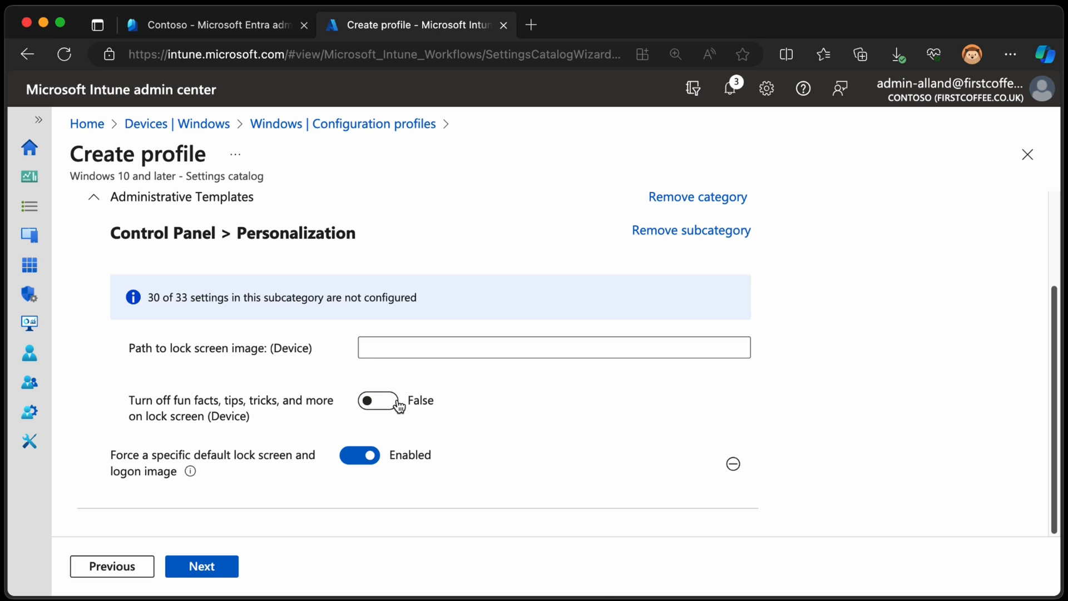
{"action": "left_click", "coordinate": [421, 347]}
{"action": "type", "text": "https://intuneudemycourses.blob.core.windows.net/publicdownloads/BackG.png"}
{"action": "left_click_drag", "start_coordinate": [683, 348], "coordinate": [358, 347]}
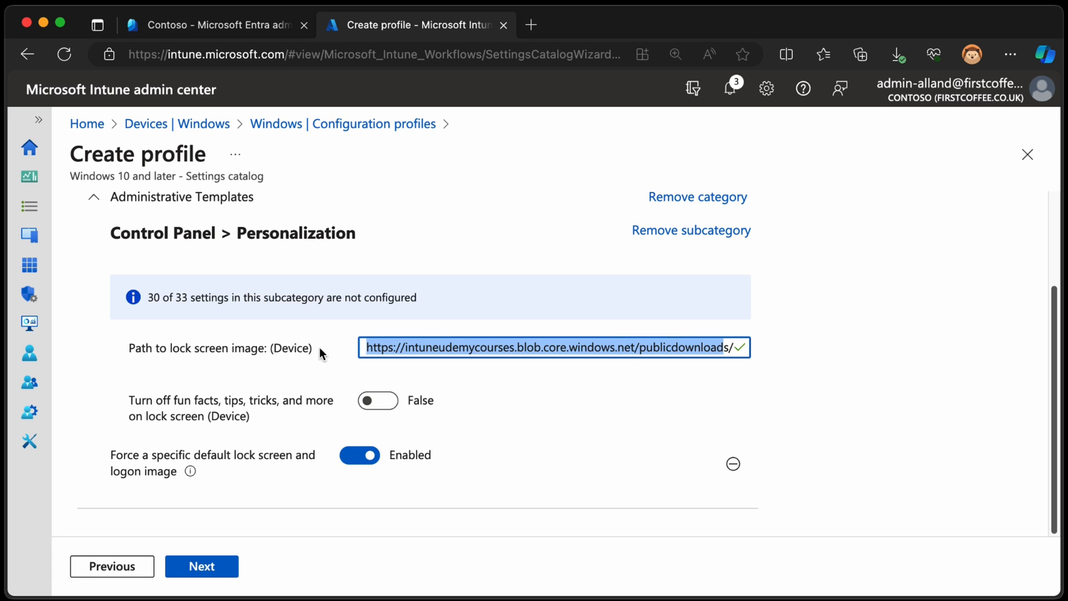
{"action": "left_click", "coordinate": [534, 347]}
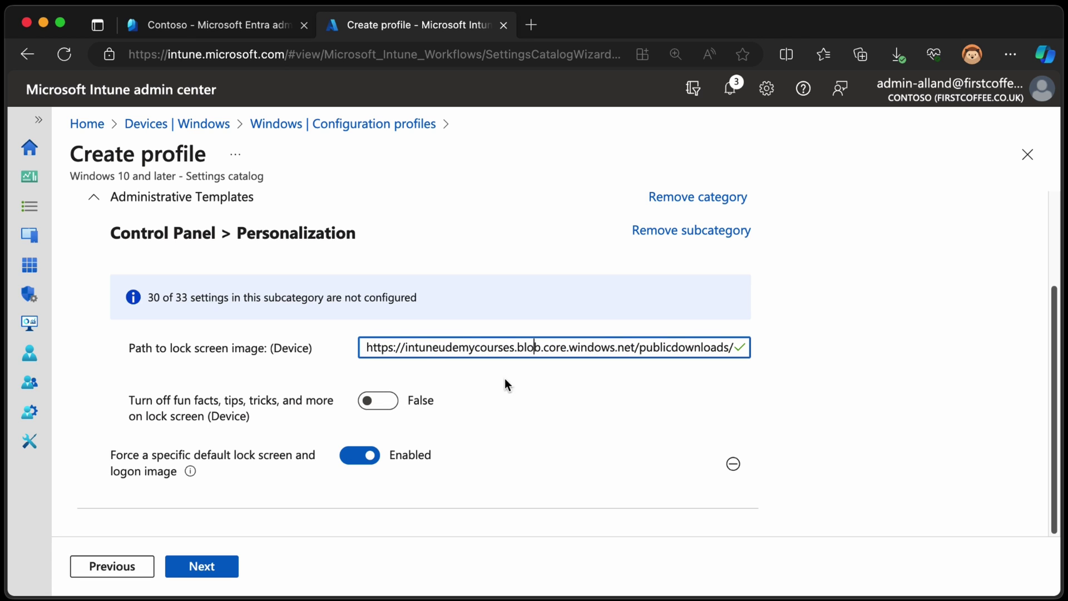
Set 'Turn off fun facts, tips, tricks' to True and continue past configuration settings
{"action": "left_click", "coordinate": [380, 401]}
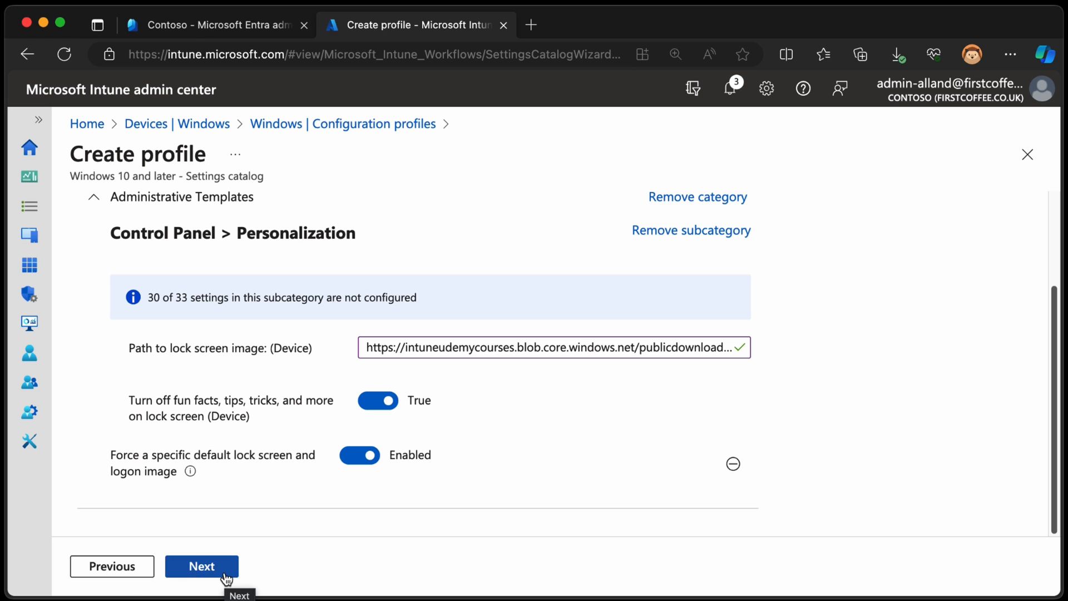
{"action": "left_click", "coordinate": [219, 567]}
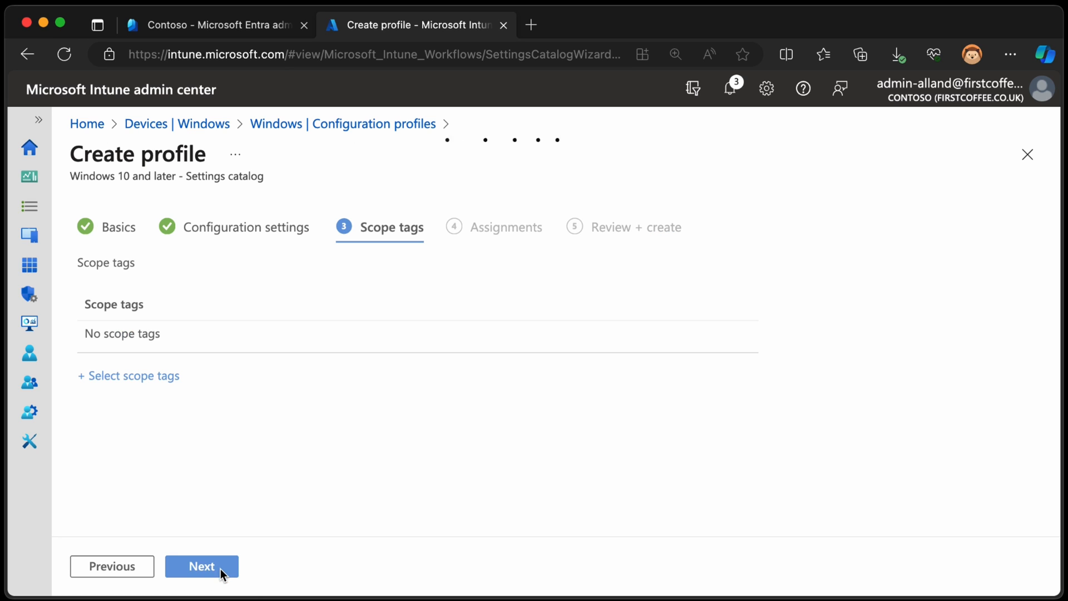
Create LockScreen Background v3 without scope tags or assignments and refresh the profile list
{"action": "left_click", "coordinate": [220, 569]}
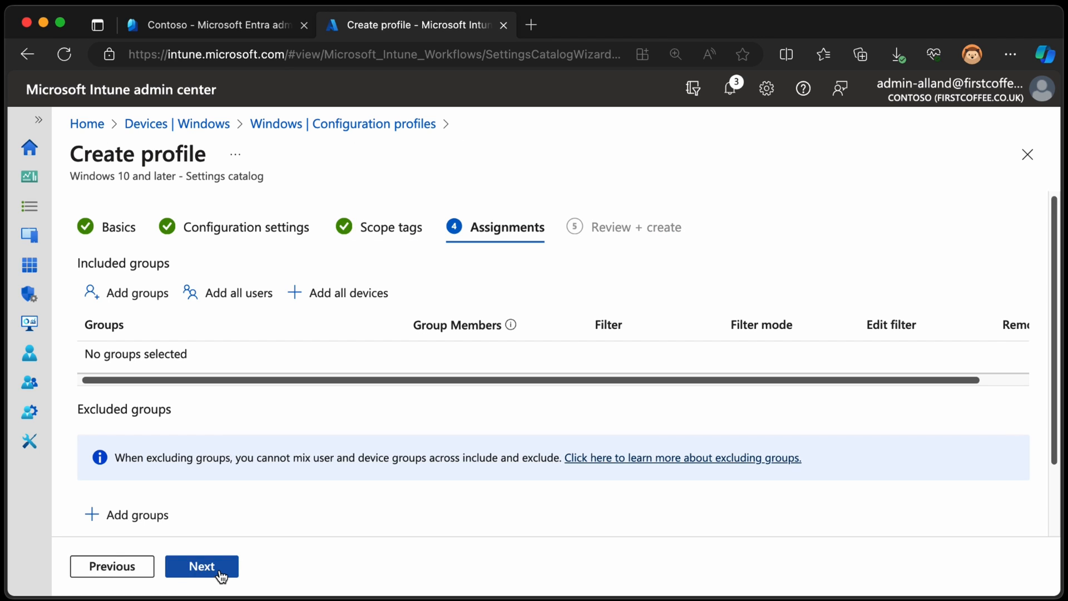
{"action": "left_click", "coordinate": [219, 570]}
{"action": "left_click", "coordinate": [219, 570]}
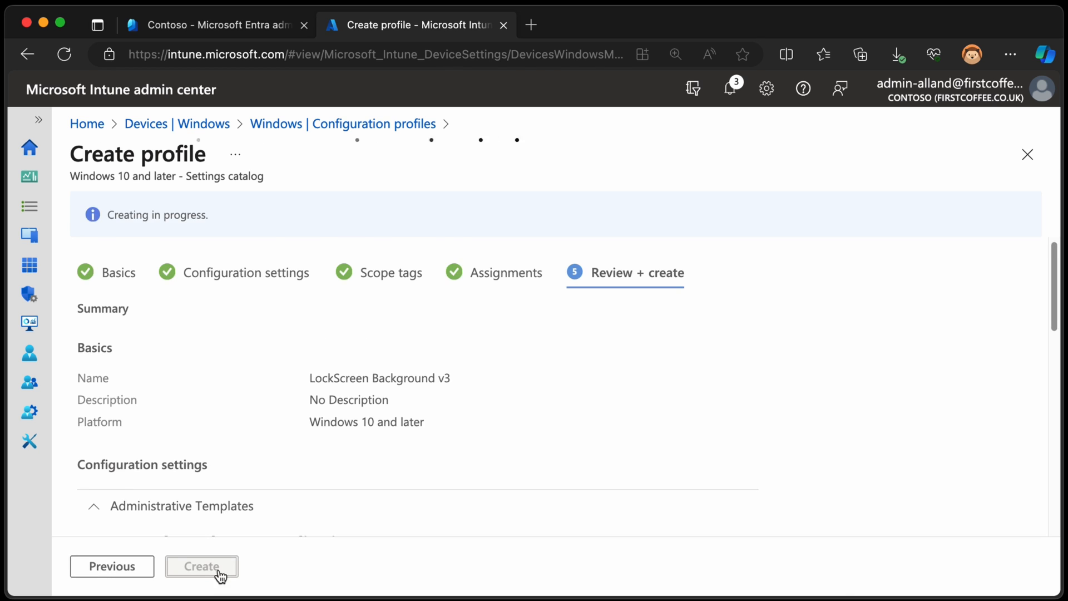
{"action": "left_click", "coordinate": [455, 270]}
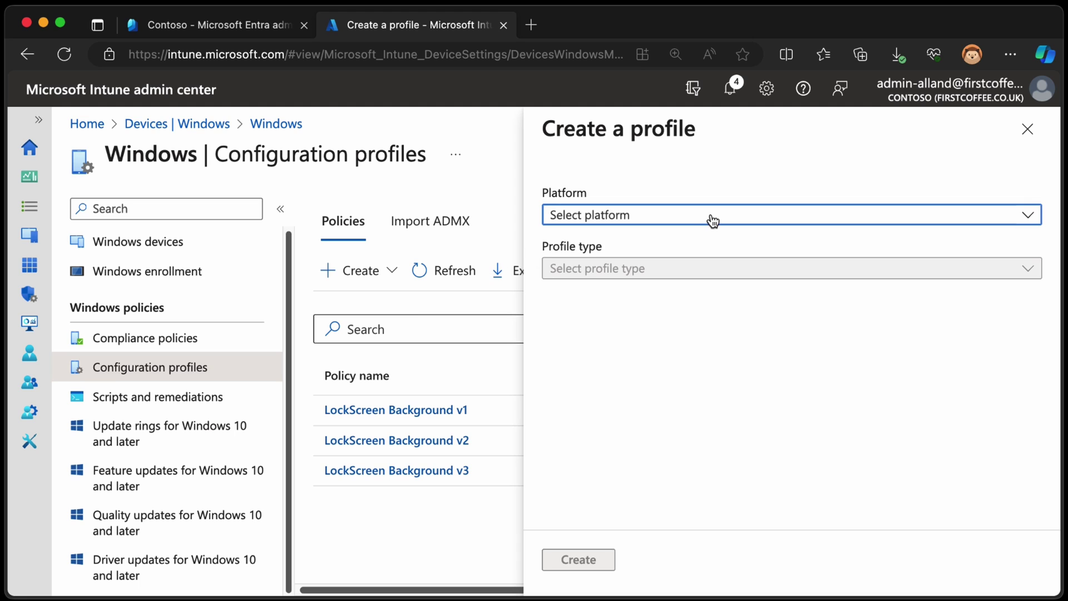
Start a Windows 10 and later Templates profile using the Custom template
{"action": "left_click", "coordinate": [713, 217]}
{"action": "left_click", "coordinate": [676, 240]}
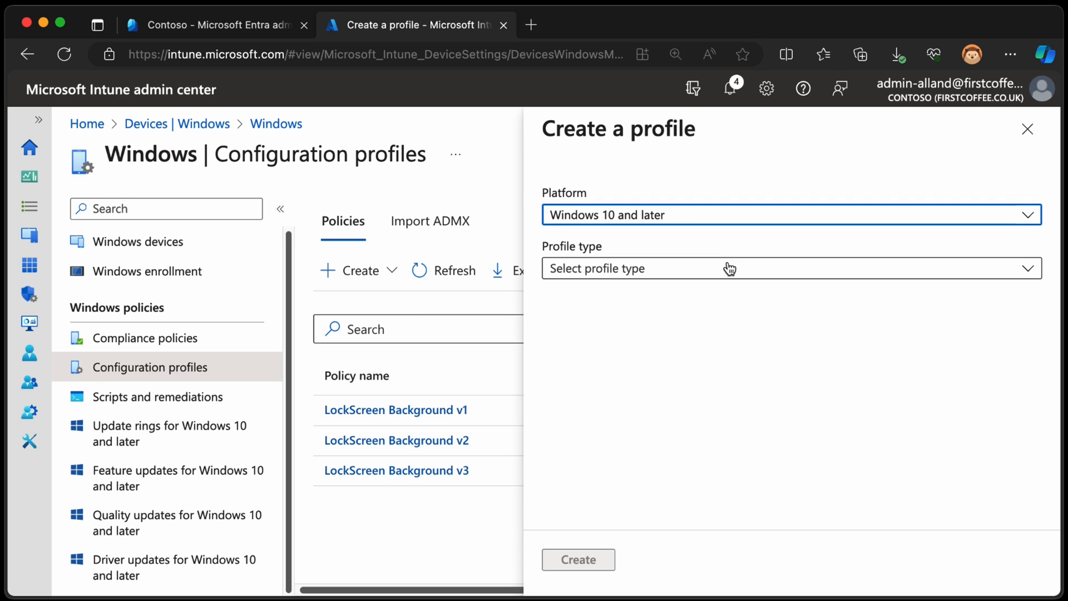
{"action": "left_click", "coordinate": [726, 268]}
{"action": "left_click", "coordinate": [676, 322]}
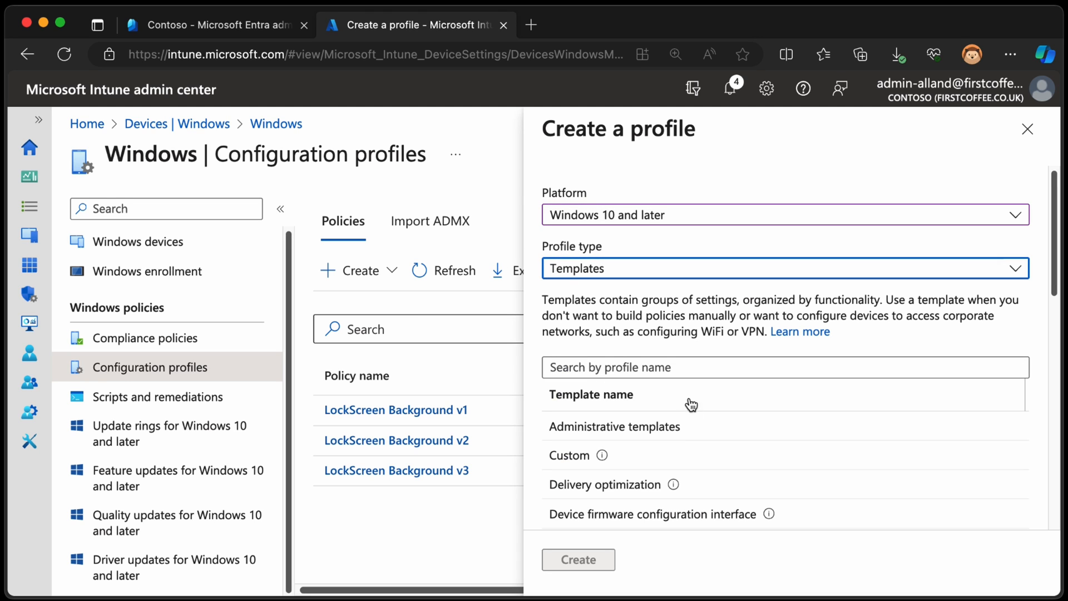
{"action": "left_click", "coordinate": [660, 456]}
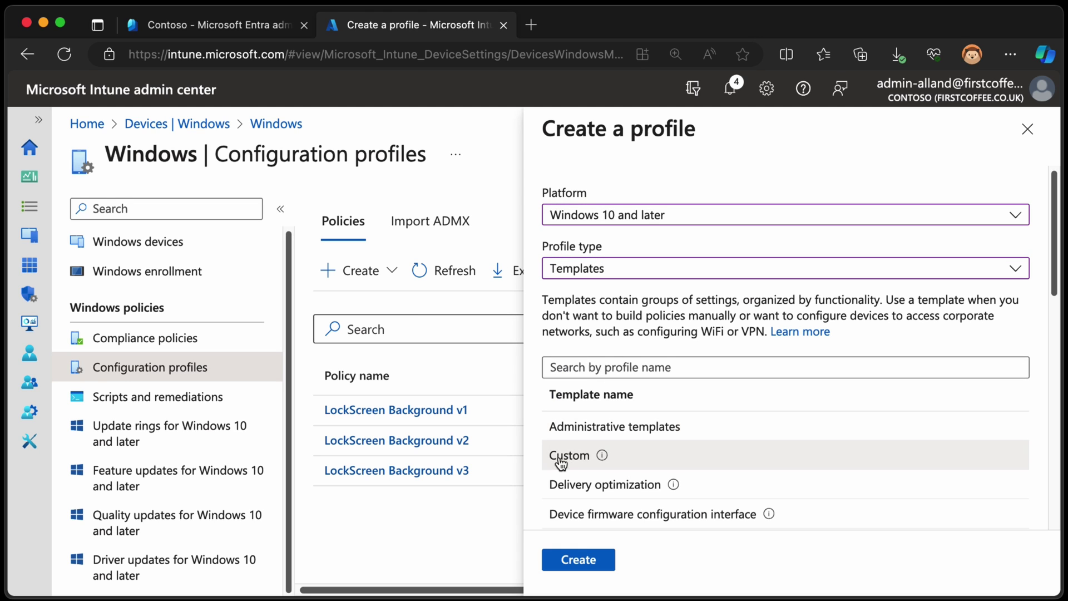
{"action": "left_click", "coordinate": [578, 559]}
Name it LockScreen Background v4, pass Basics and begin adding an OMA-URI row
{"action": "left_click", "coordinate": [414, 264]}
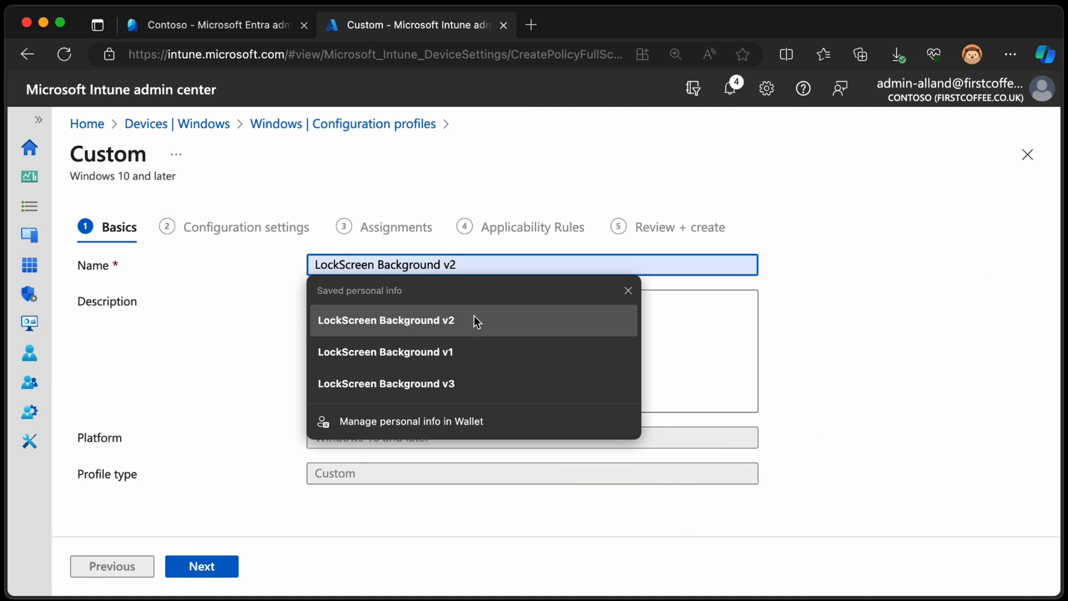
{"action": "left_click", "coordinate": [474, 378]}
{"action": "key", "text": "BackSpace"}
{"action": "type", "text": "4"}
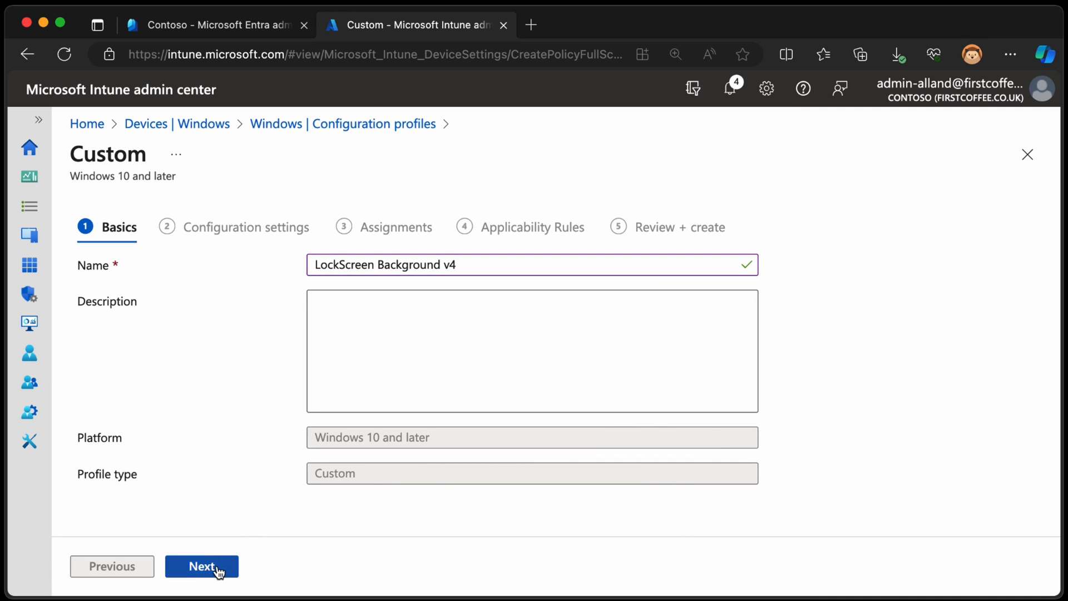
{"action": "left_click", "coordinate": [201, 566]}
{"action": "left_click", "coordinate": [638, 264]}
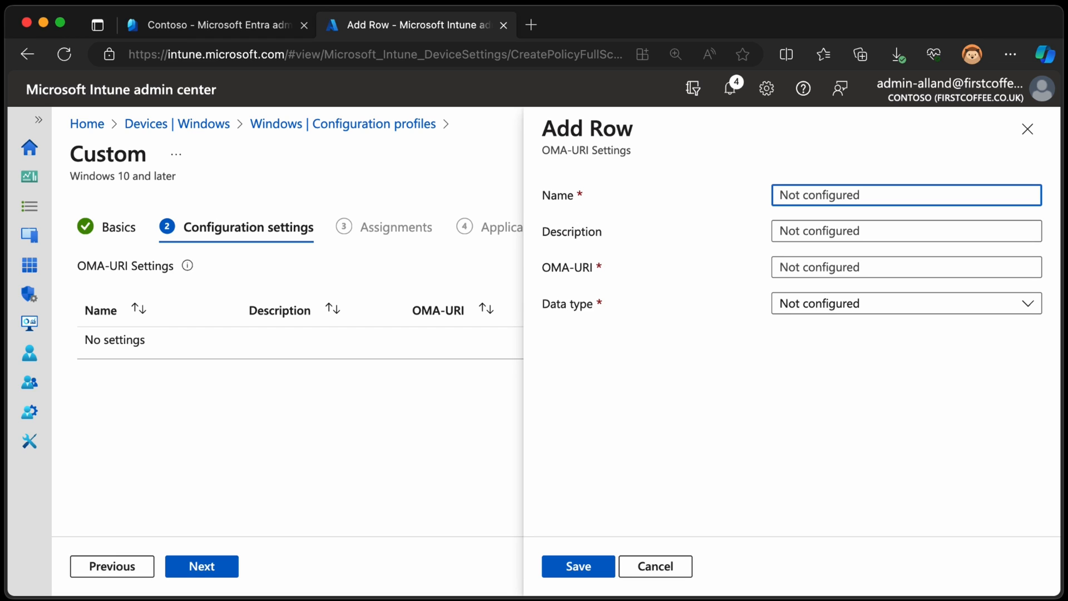
Enter the OMA-URI path and replace its ./User prefix with ./Device
{"action": "left_click", "coordinate": [851, 267]}
{"action": "type", "text": "./U"}
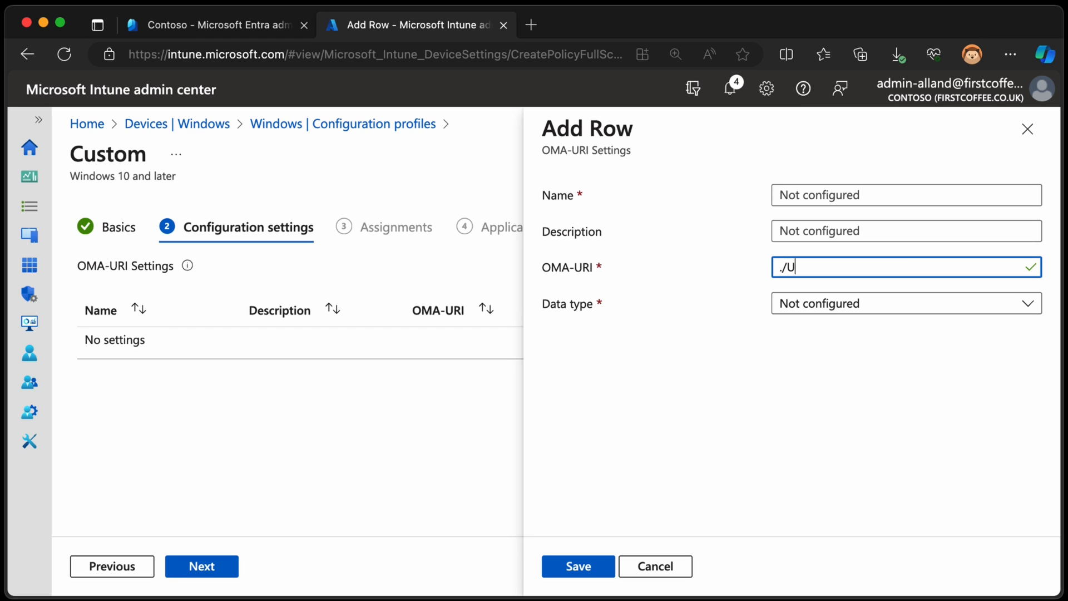
{"action": "type", "text": "serVendor"}
{"action": "type", "text": "MSFT/Policy/"}
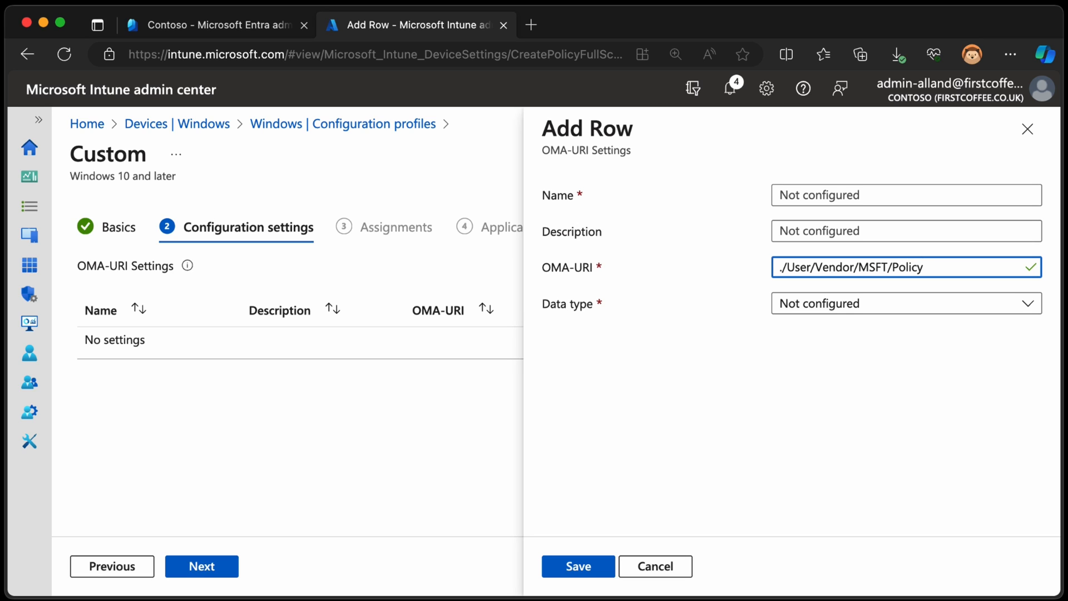
{"action": "type", "text": "Config"}
{"action": "type", "text": "A"}
{"action": "type", "text": "rea"}
{"action": "type", "text": "Name/"}
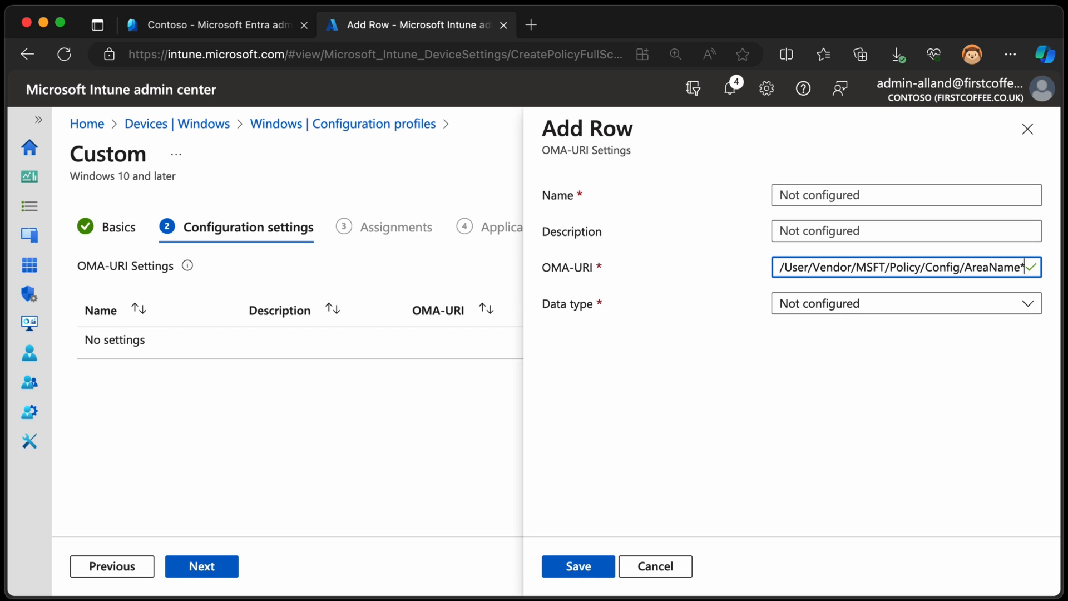
{"action": "key", "text": "Left"}
{"action": "key", "text": "Left"}
{"action": "key", "text": "Left"}
{"action": "type", "text": "*"}
{"action": "key", "text": "Right"}
{"action": "key", "text": "Right"}
{"action": "key", "text": "Right"}
{"action": "type", "text": "*"}
{"action": "key", "text": "Right"}
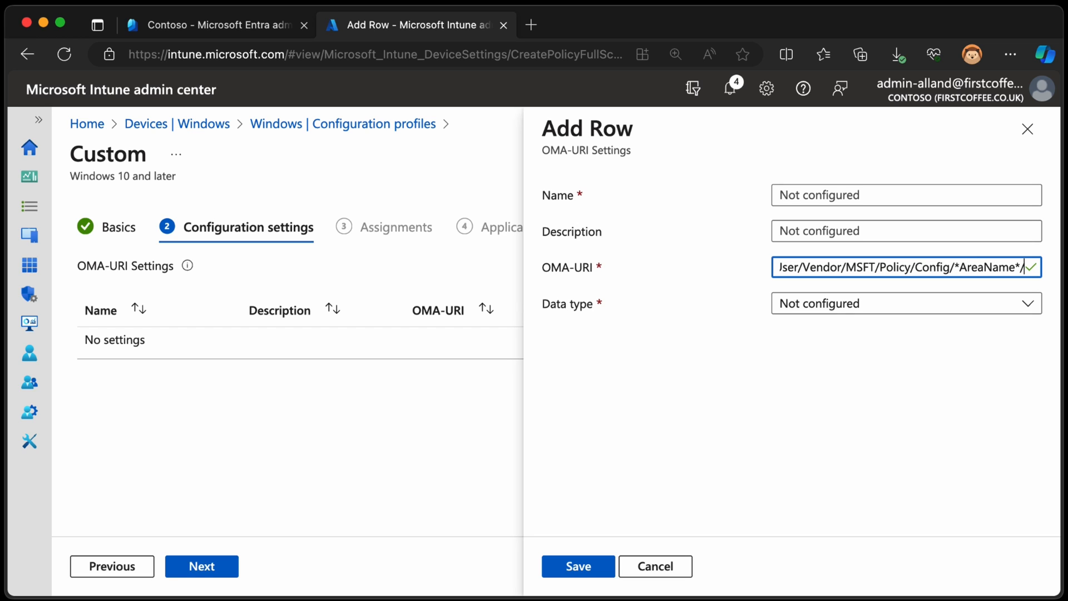
{"action": "type", "text": "*Policy"}
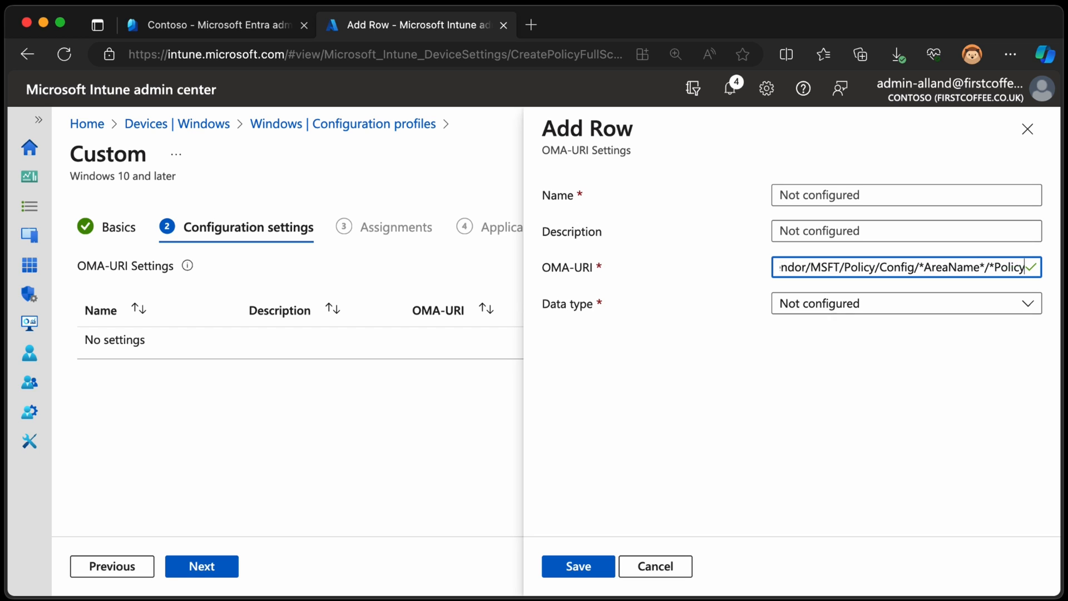
{"action": "type", "text": "Name*"}
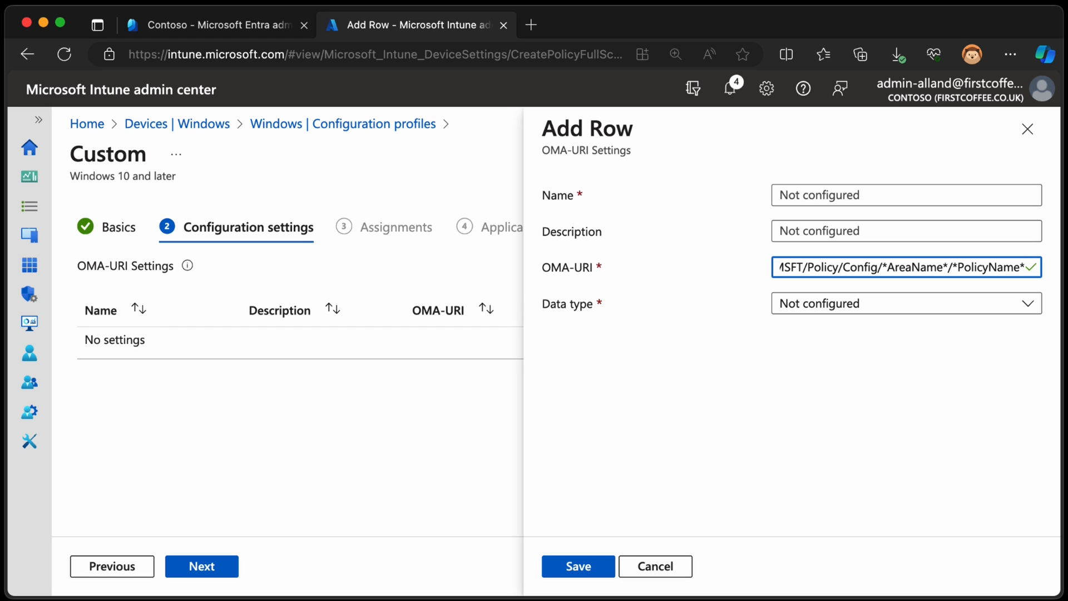
{"action": "left_click_drag", "start_coordinate": [967, 267], "coordinate": [771, 267]}
{"action": "left_click", "coordinate": [808, 267]}
{"action": "key", "text": "BackSpace"}
{"action": "key", "text": "BackSpace"}
{"action": "key", "text": "BackSpace"}
{"action": "type", "text": "Device/Vendor/"}
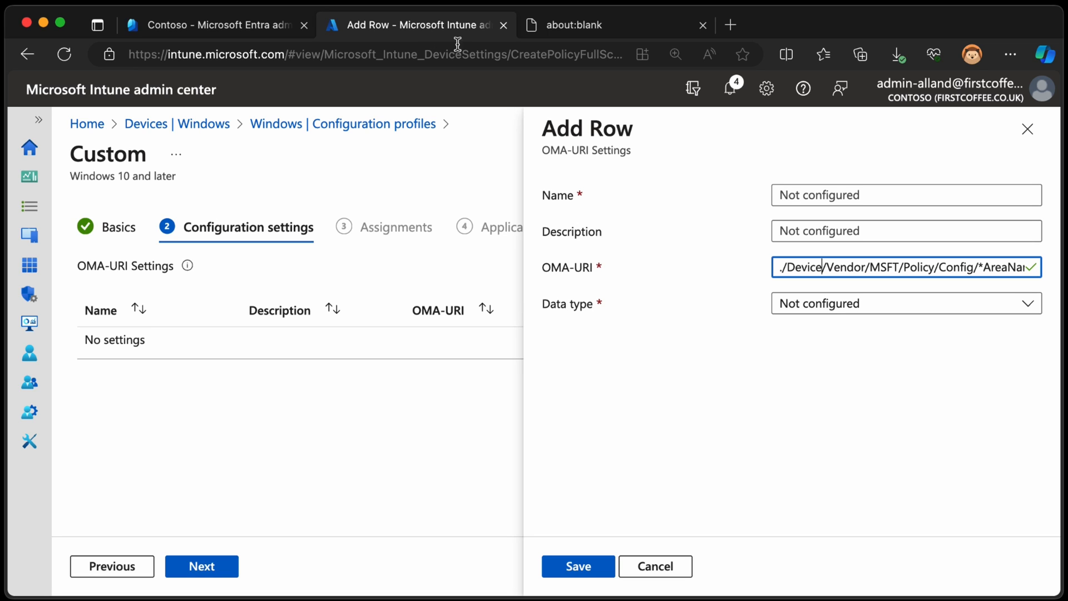
Open Microsoft Learn's CSP support page, go to Personalization CSP and copy ./Vendor/MSFT/Personalization
{"action": "left_click", "coordinate": [557, 24]}
{"action": "left_click", "coordinate": [359, 53]}
{"action": "type", "text": "https://learn.microsoft.com/en-us/windows/client-management/mdm/configuration-service-provider-support"}
{"action": "key", "text": "Return"}
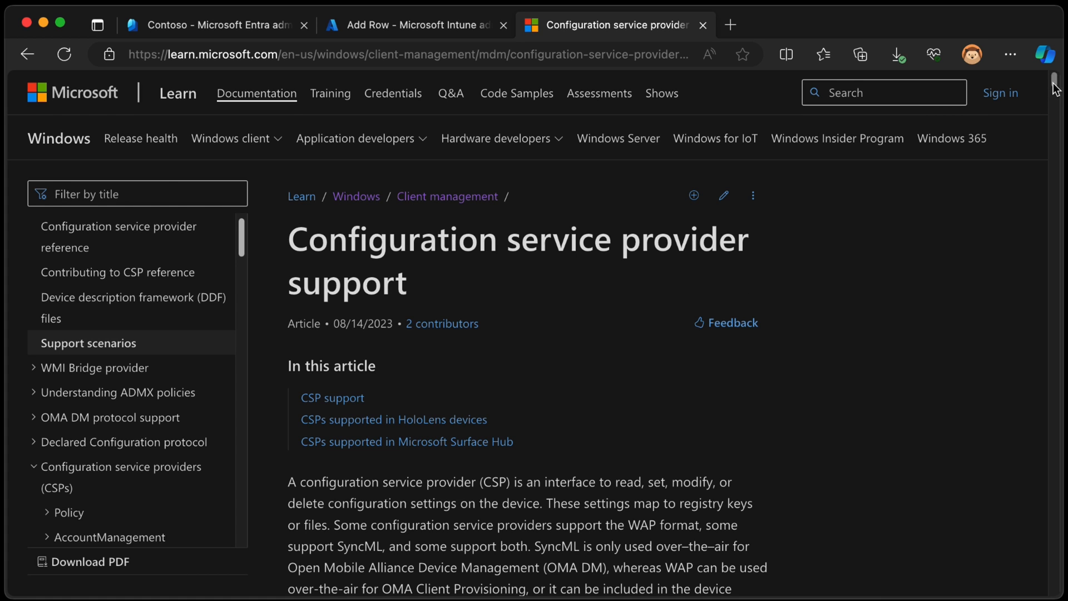
{"action": "left_click_drag", "start_coordinate": [1054, 83], "coordinate": [1055, 375]}
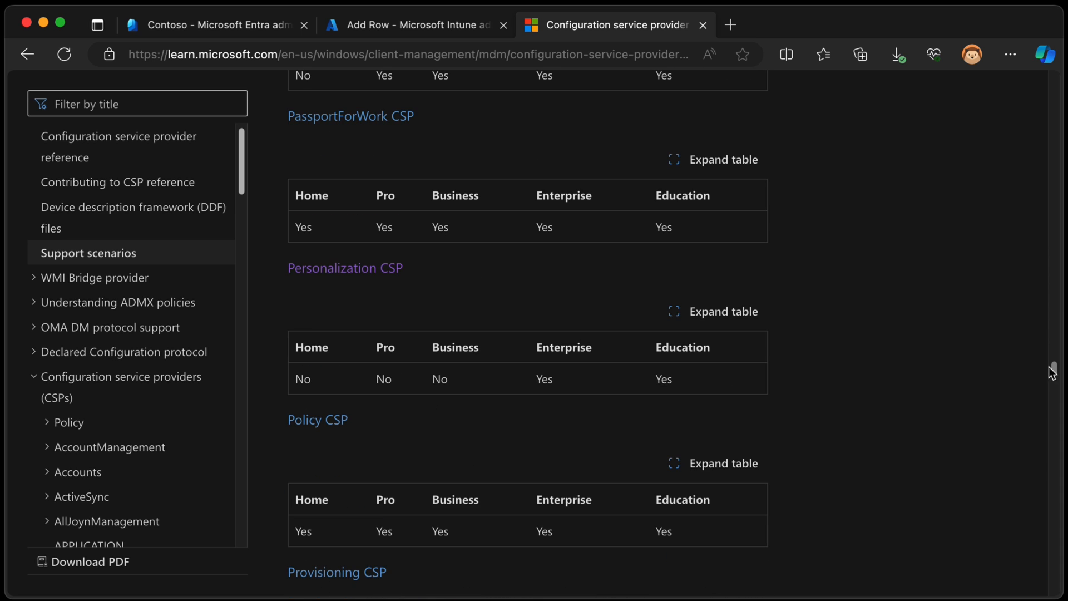
{"action": "left_click", "coordinate": [392, 268]}
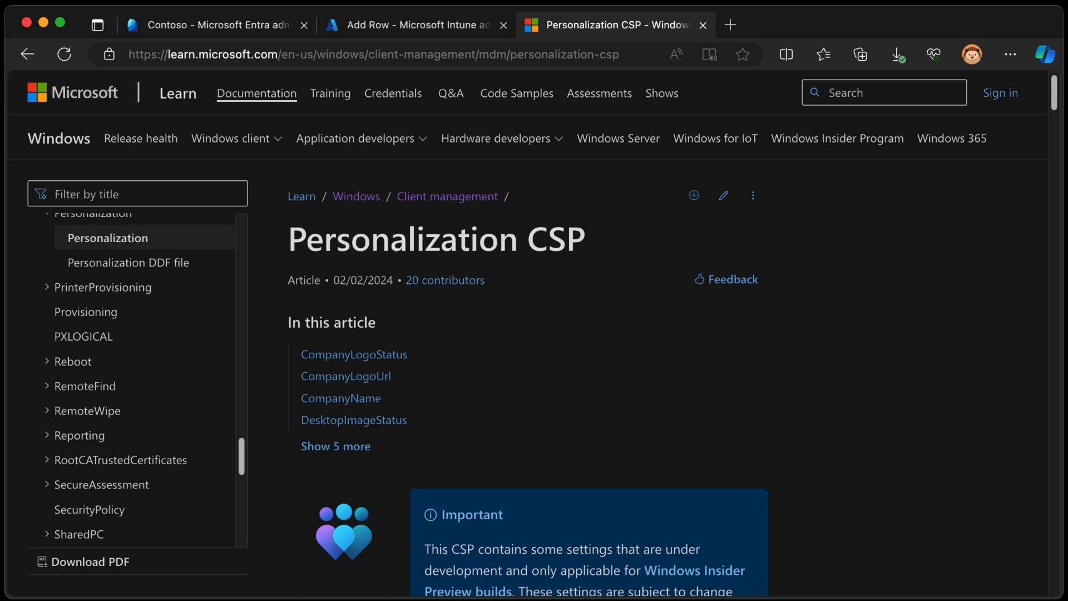
{"action": "left_click_drag", "start_coordinate": [1056, 99], "coordinate": [1053, 162]}
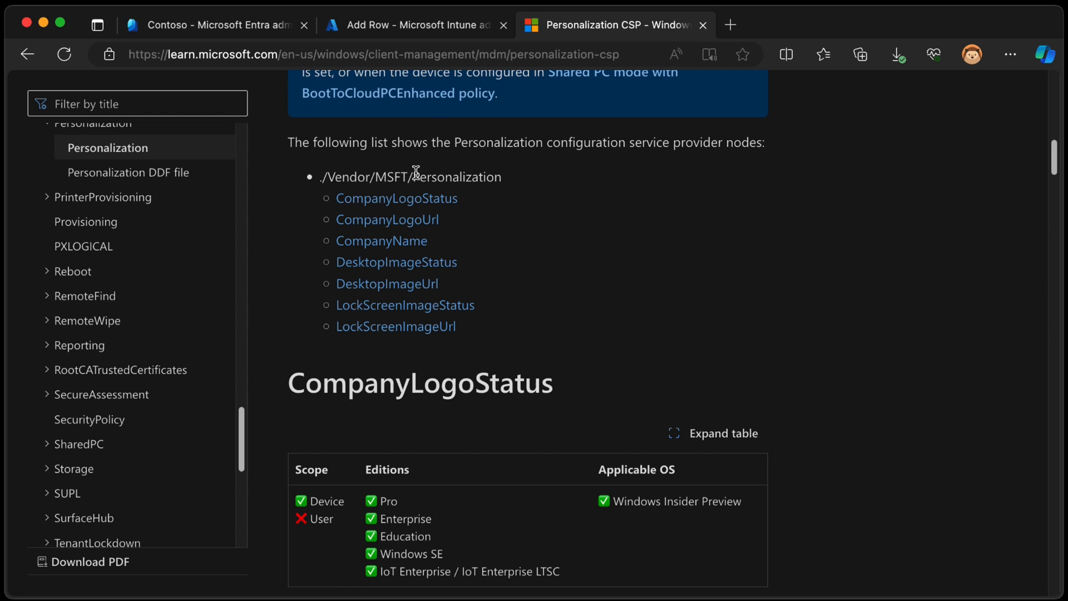
{"action": "mouse_move", "coordinate": [322, 176]}
{"action": "left_mouse_down"}
{"action": "mouse_move", "coordinate": [499, 175]}
{"action": "mouse_move", "coordinate": [321, 176]}
{"action": "left_mouse_up"}
{"action": "left_click", "coordinate": [512, 179]}
{"action": "key", "text": "ctrl+c"}
Replace ./Device/Vendor/MSFT/Policy in the Intune OMA-URI with the Personalization path
{"action": "left_click", "coordinate": [417, 25]}
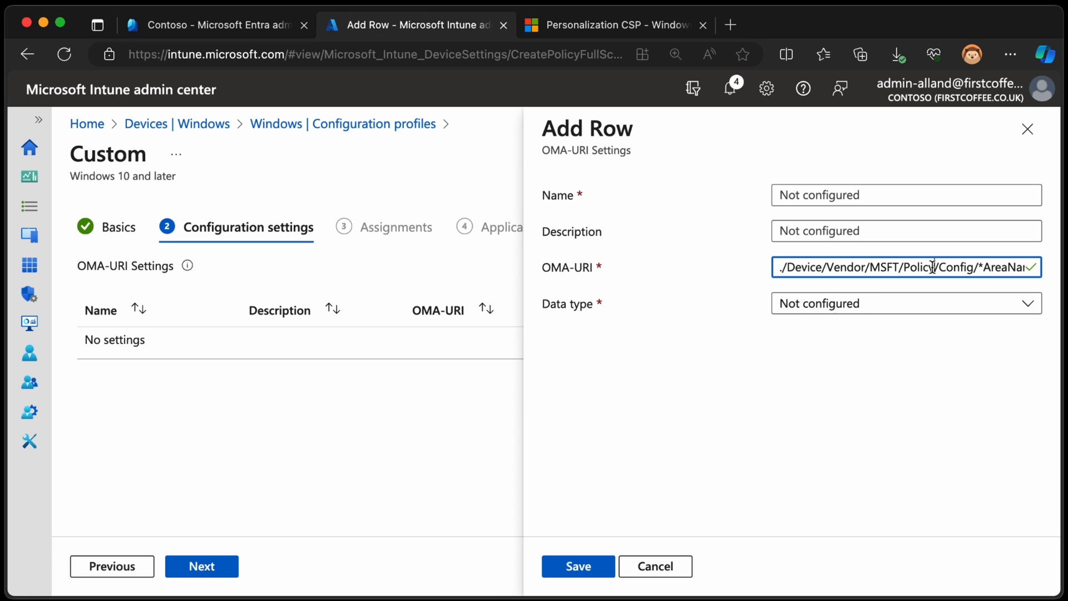
{"action": "left_click_drag", "start_coordinate": [934, 267], "coordinate": [692, 269]}
{"action": "key", "text": "BackSpace"}
{"action": "key", "text": "ctrl+v"}
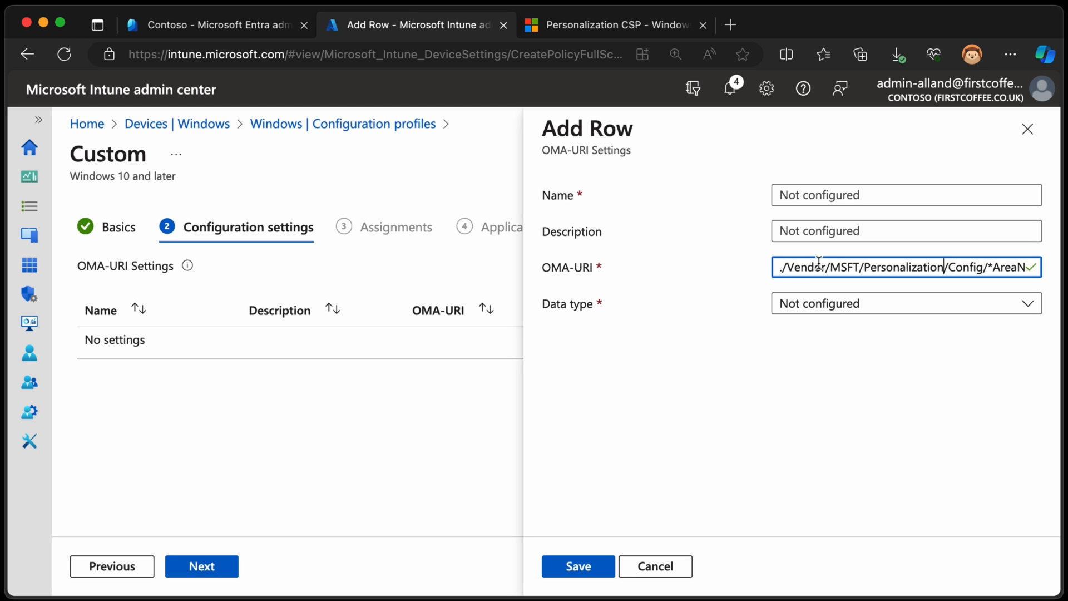
Back on Microsoft Learn, copy the LockScreenImageUrl device path
{"action": "left_click", "coordinate": [635, 25]}
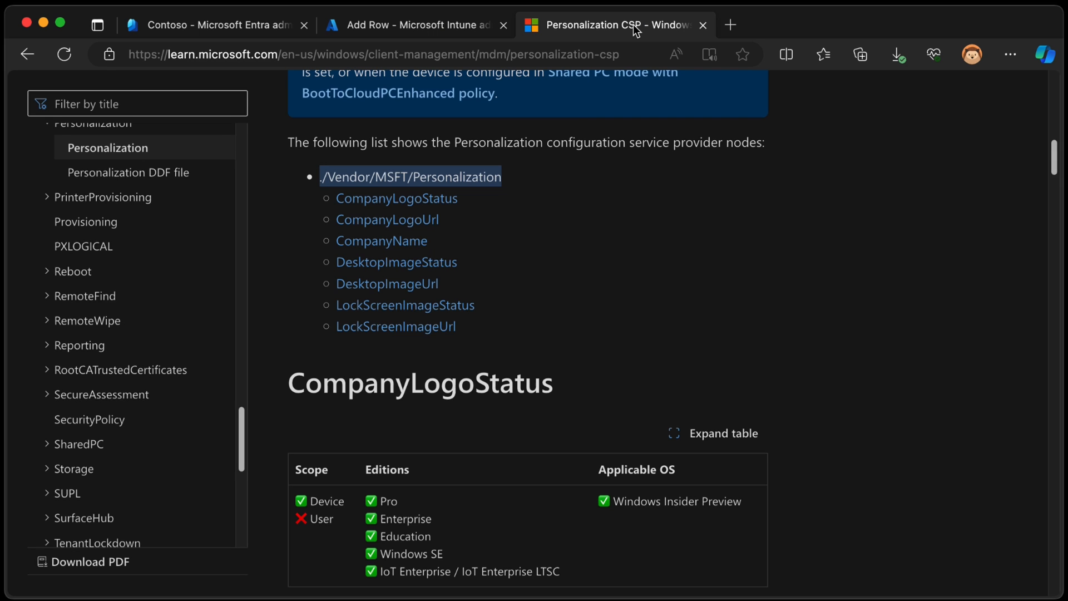
{"action": "left_click", "coordinate": [448, 305]}
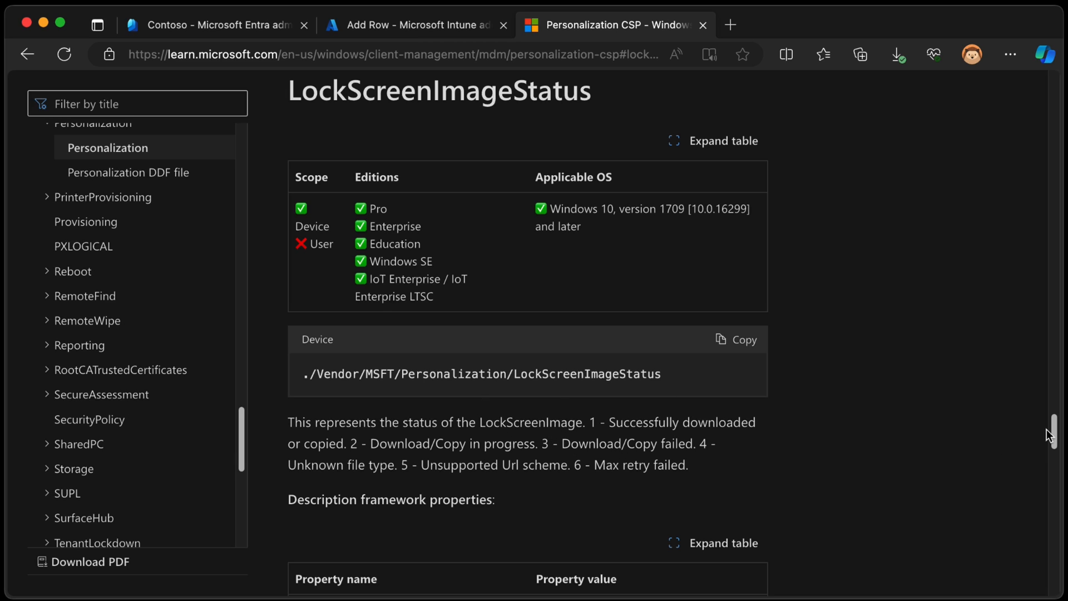
{"action": "left_click_drag", "start_coordinate": [1054, 431], "coordinate": [1058, 479]}
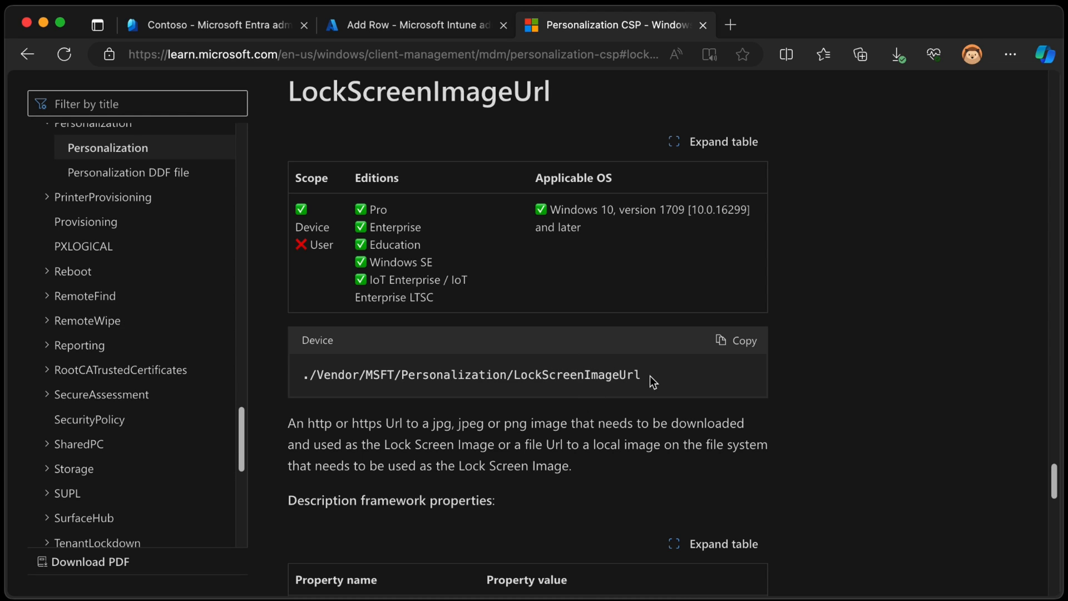
{"action": "left_click", "coordinate": [737, 340]}
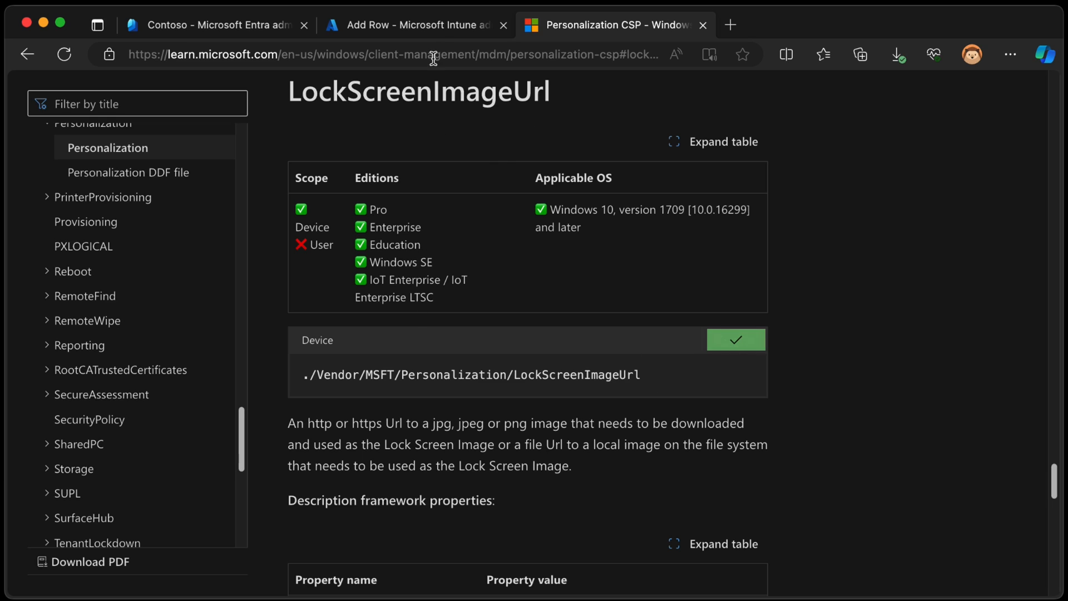
Set the OMA-URI to ./Vendor/MSFT/Personalization/LockScreenImageUrl and verify it
{"action": "left_click", "coordinate": [442, 25]}
{"action": "triple_click", "coordinate": [893, 267]}
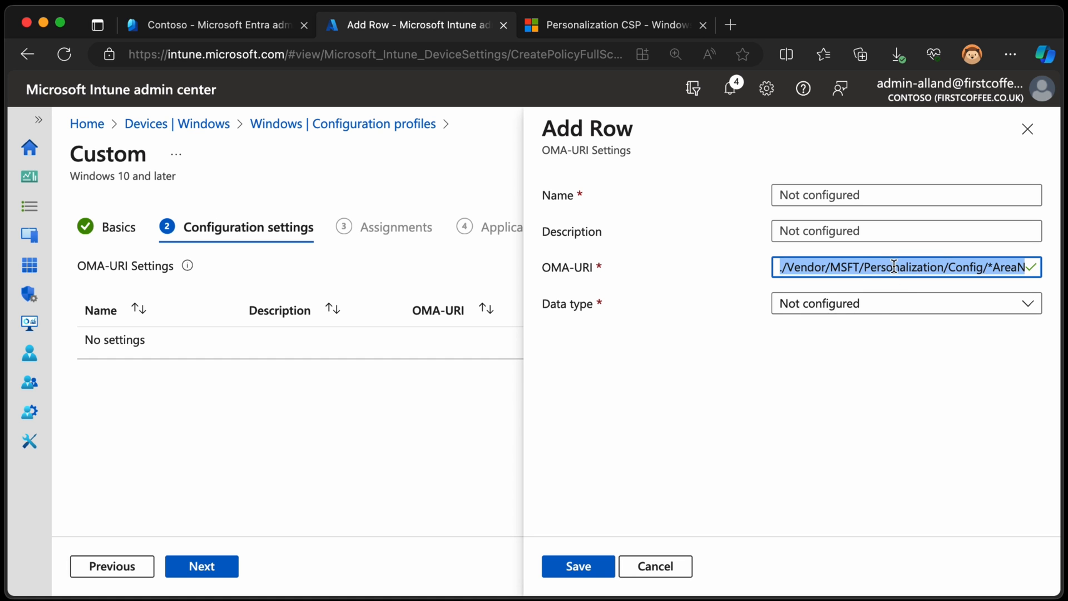
{"action": "key", "text": "ctrl+v"}
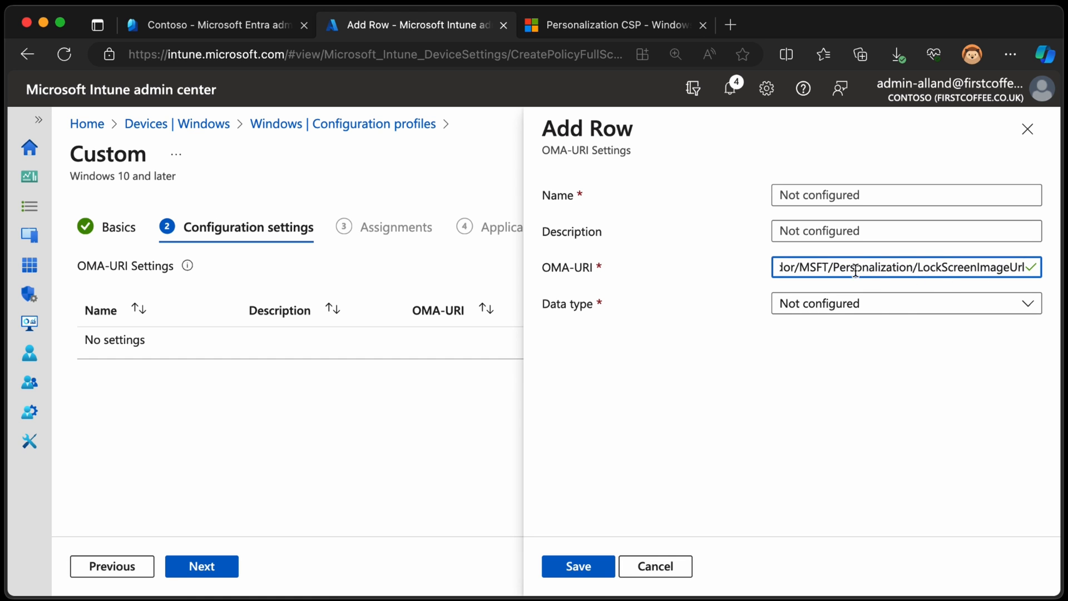
{"action": "left_click_drag", "start_coordinate": [976, 268], "coordinate": [749, 270]}
{"action": "left_click", "coordinate": [814, 268]}
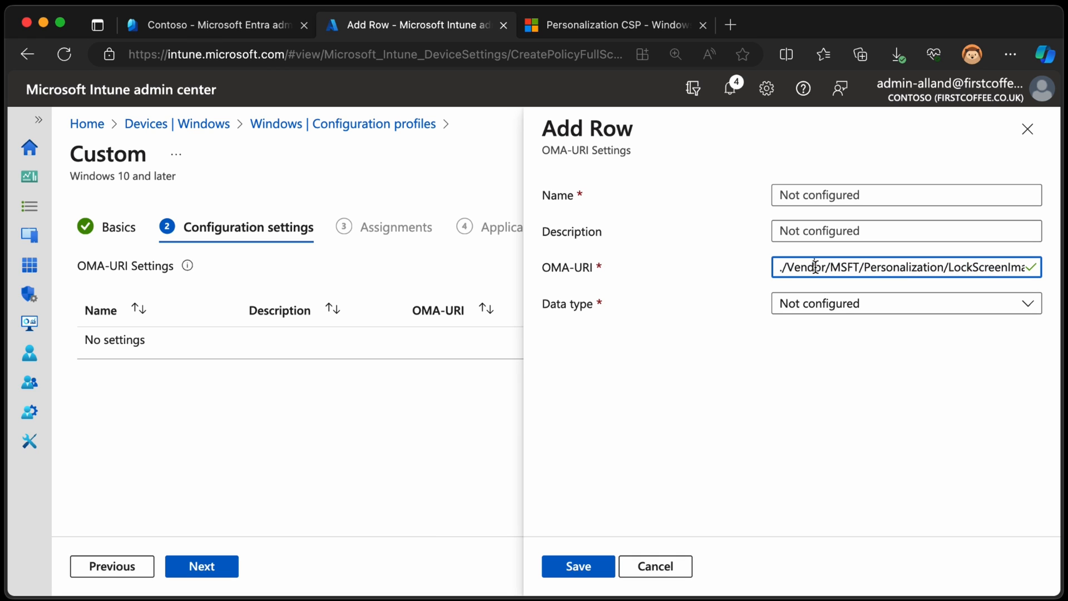
{"action": "left_click_drag", "start_coordinate": [814, 268], "coordinate": [1034, 267]}
{"action": "left_click", "coordinate": [941, 268]}
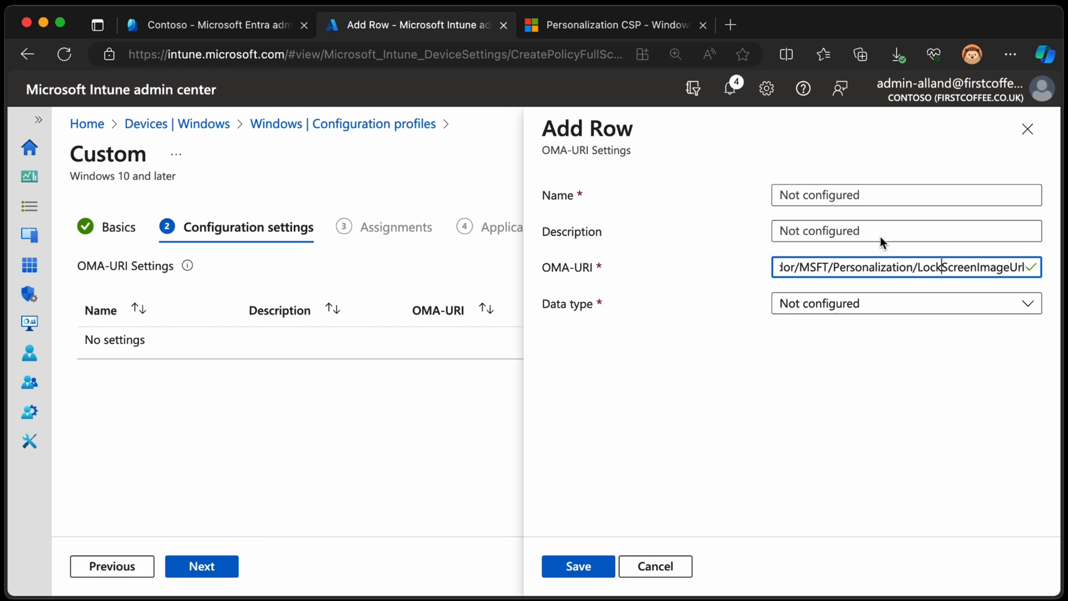
Name the row Configure Lockscreen Image
{"action": "left_click", "coordinate": [871, 195]}
{"action": "type", "text": "C"}
{"action": "key", "text": "BackSpace"}
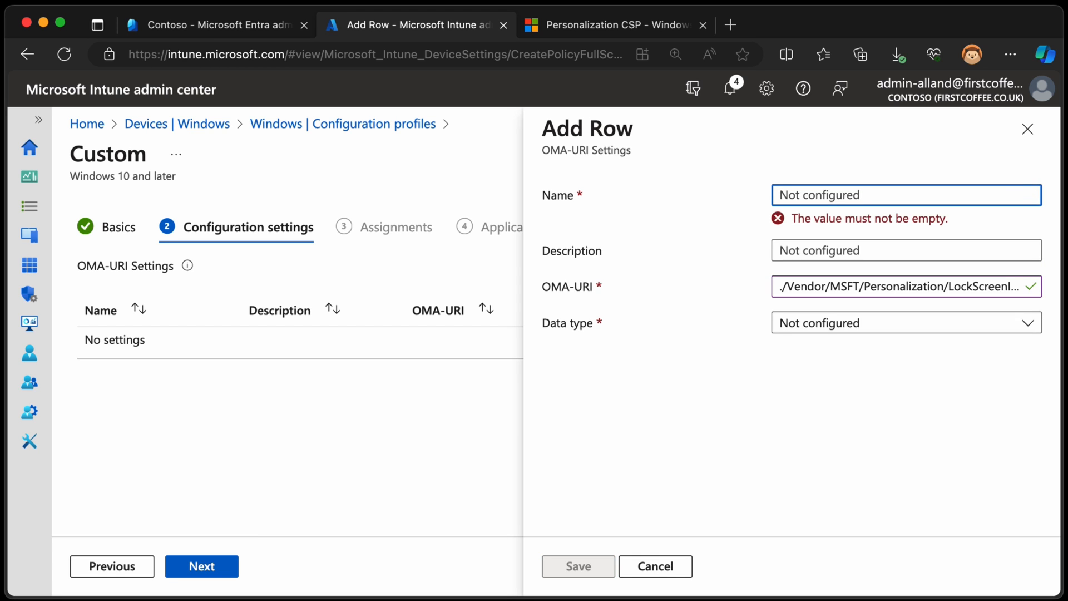
{"action": "type", "text": "Confi"}
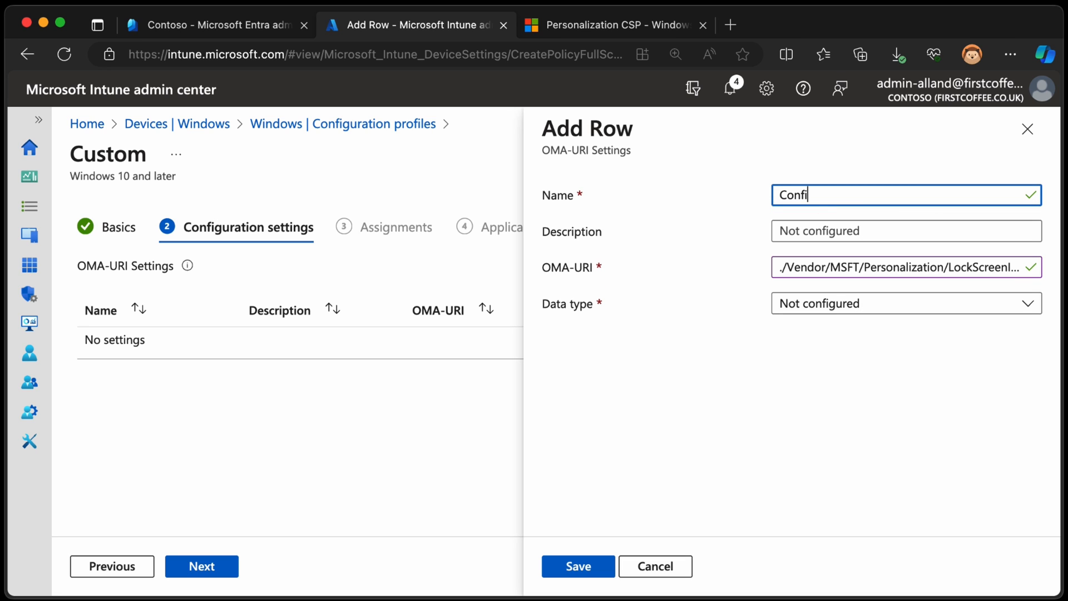
{"action": "type", "text": "gure Lockscrenen "}
{"action": "type", "text": "Image"}
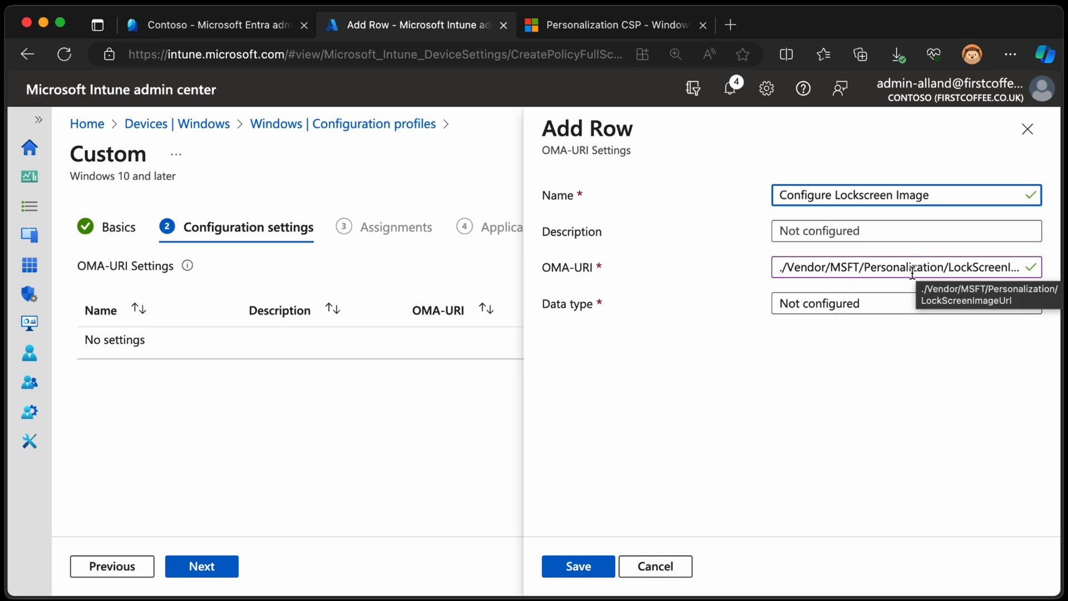
{"action": "left_click", "coordinate": [850, 304]}
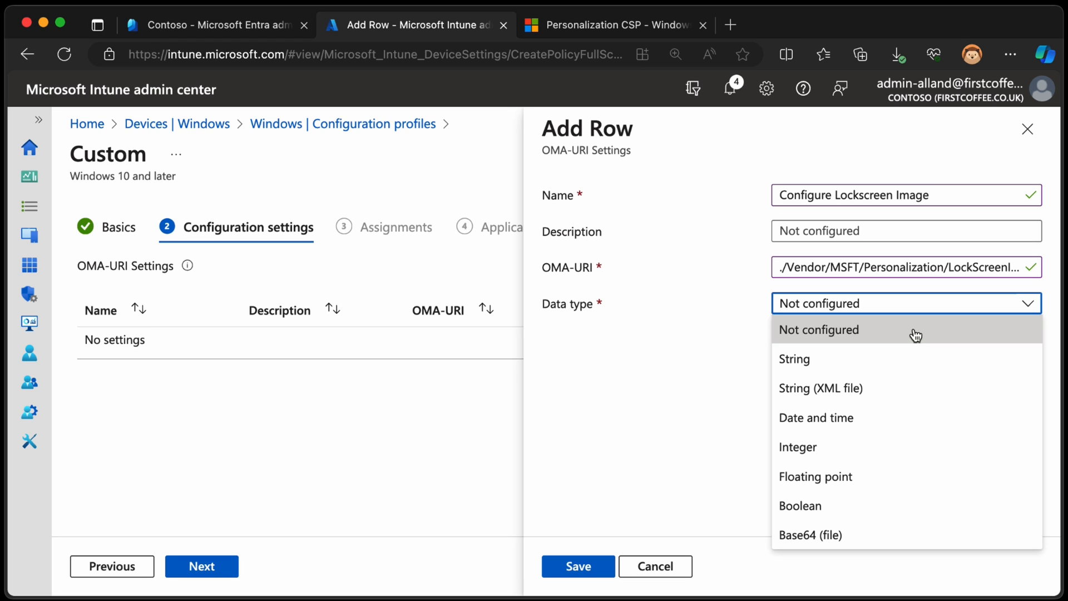
Make the row a String holding the lock screen image URL and save it
{"action": "left_click", "coordinate": [890, 357]}
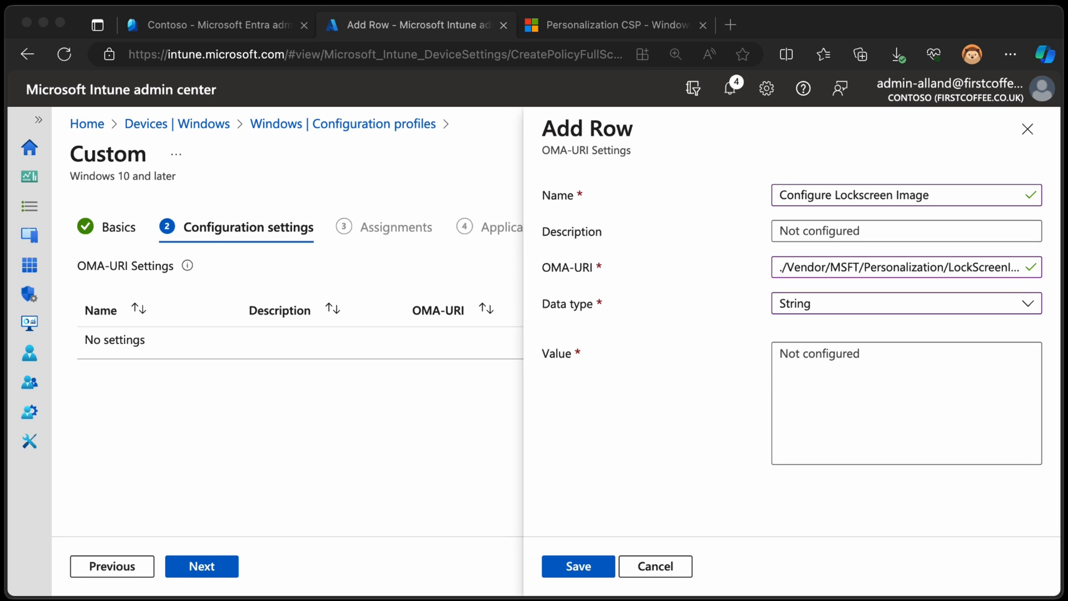
{"action": "left_click", "coordinate": [867, 368]}
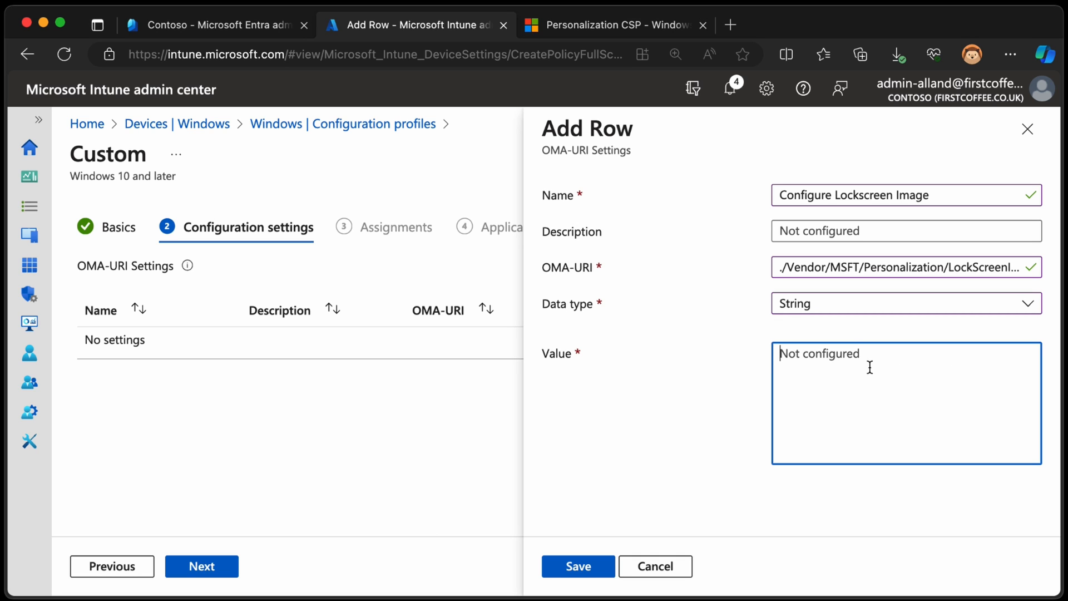
{"action": "type", "text": "https://intuneudemycourses.blob.core.windows.net/publicdownloads/BackG.png"}
{"action": "left_click", "coordinate": [578, 566]}
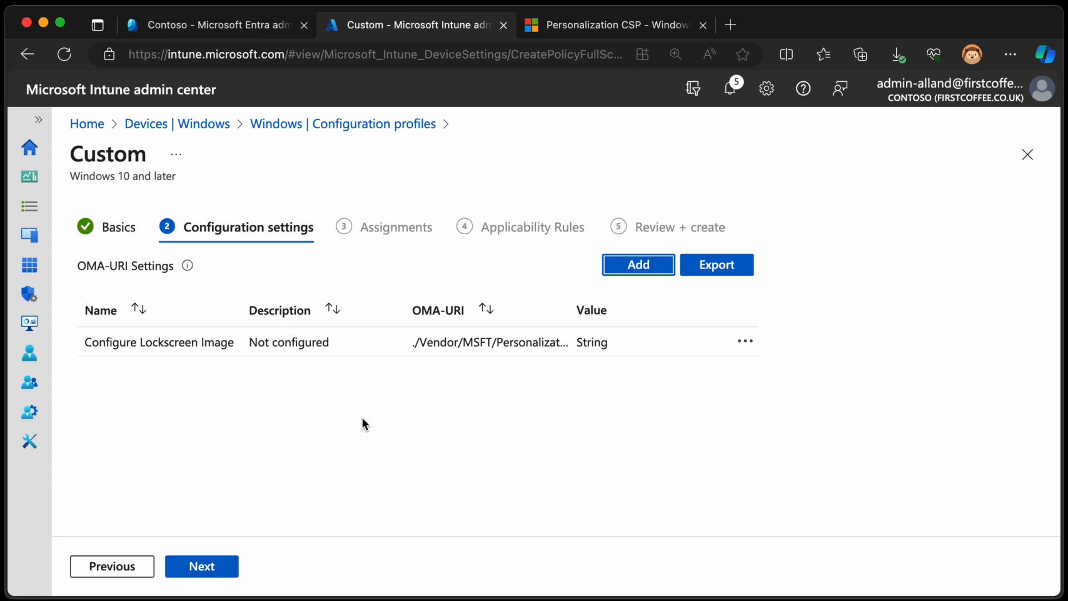
Advance through Assignments and Applicability Rules to Review + create for LockScreen Background v4
{"action": "left_click", "coordinate": [216, 567]}
{"action": "left_click", "coordinate": [219, 569]}
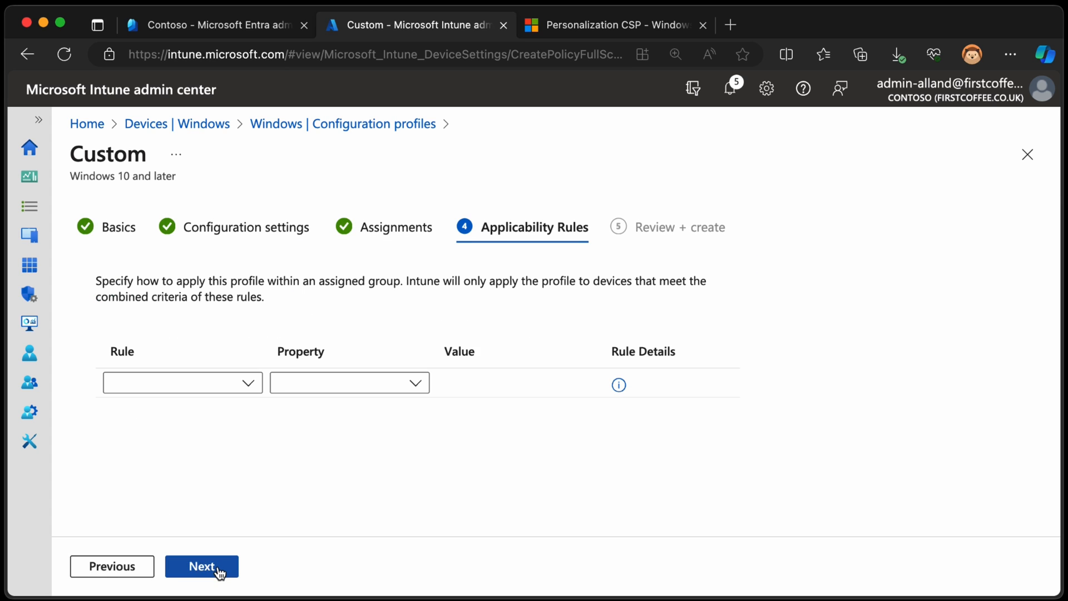
{"action": "left_click", "coordinate": [218, 570]}
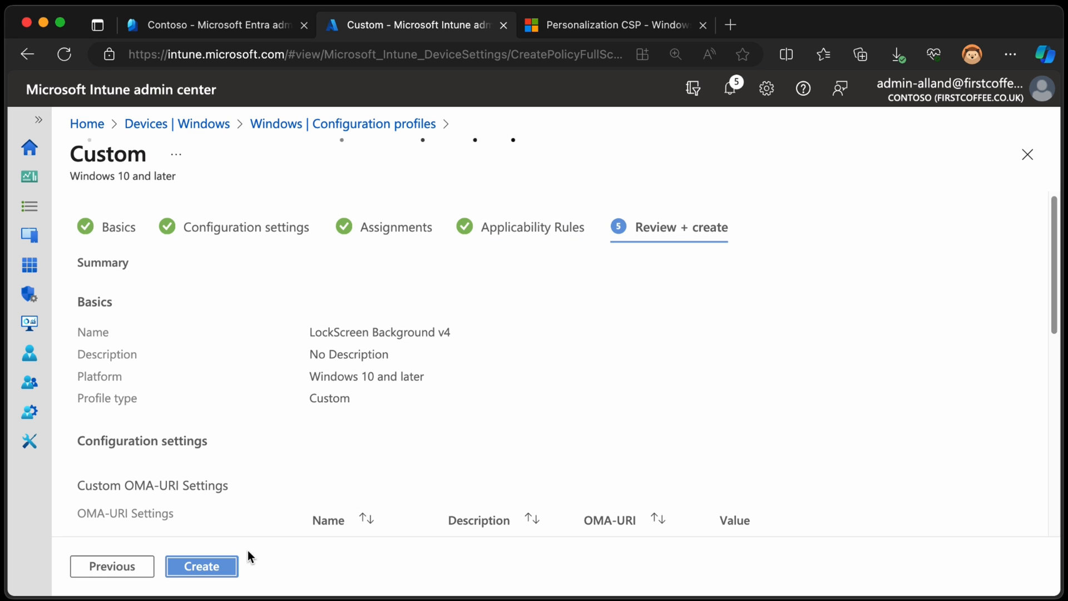